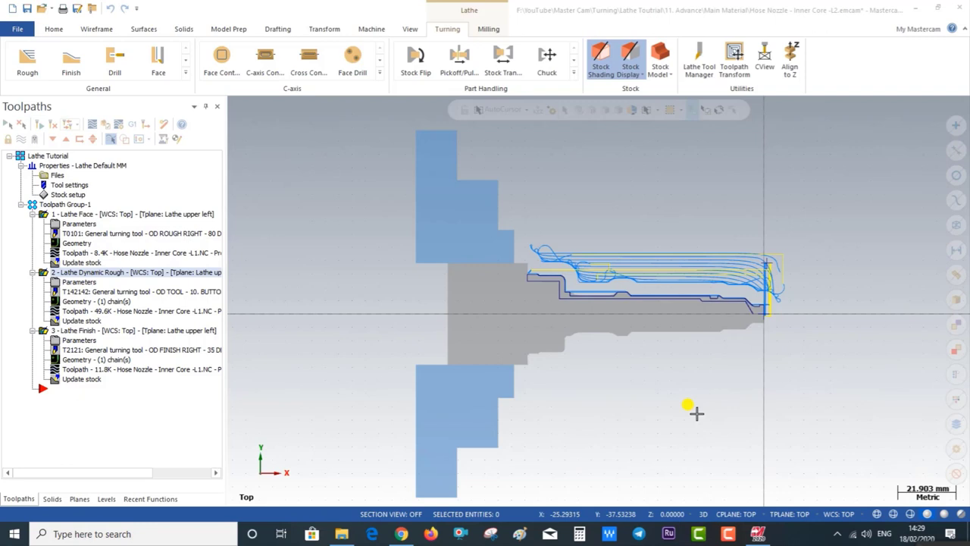
Orbit the part to a tilted perspective, then return to the flat top view.
scroll(810, 388, up, 1)
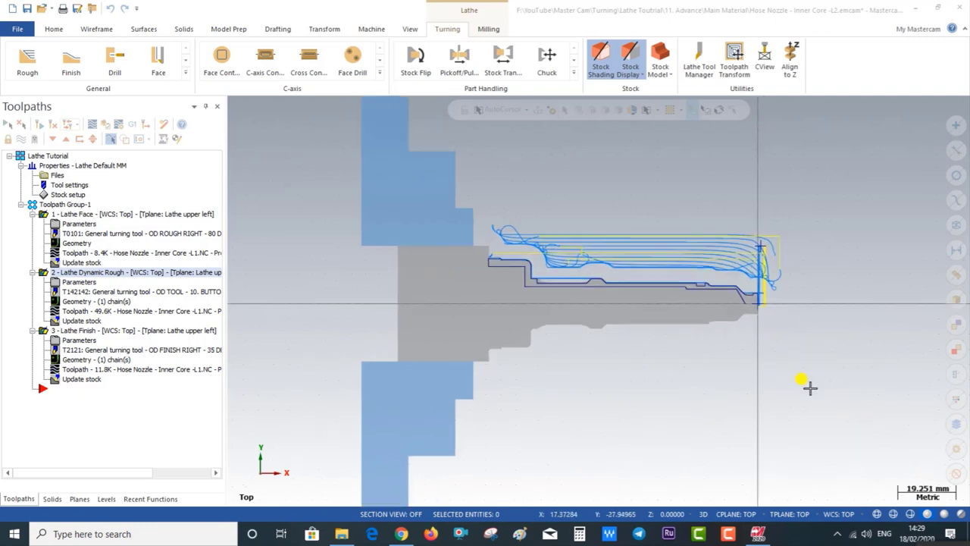
mouse_move(775, 381)
middle_down()
mouse_move(675, 379)
mouse_move(705, 372)
mouse_move(732, 389)
mouse_move(684, 355)
middle_up()
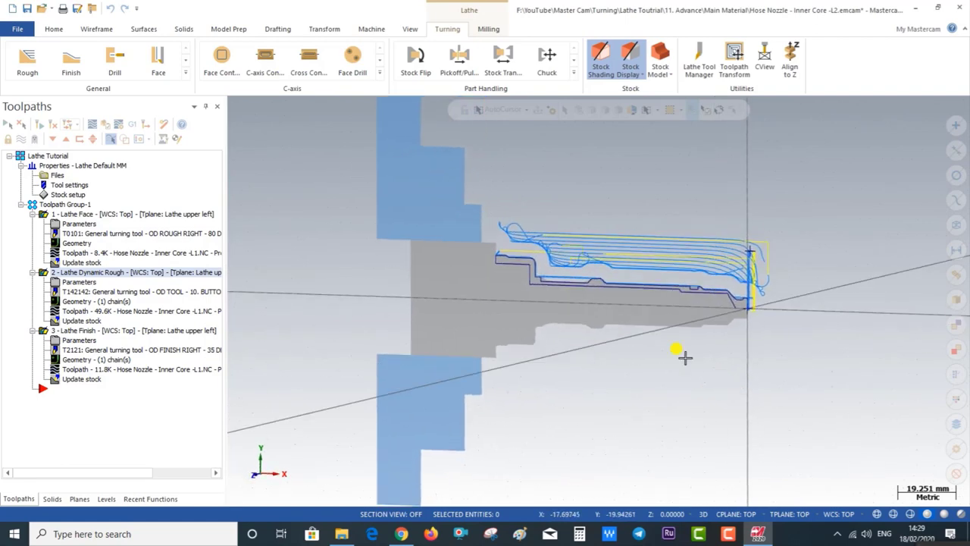
right_click(581, 199)
click(606, 263)
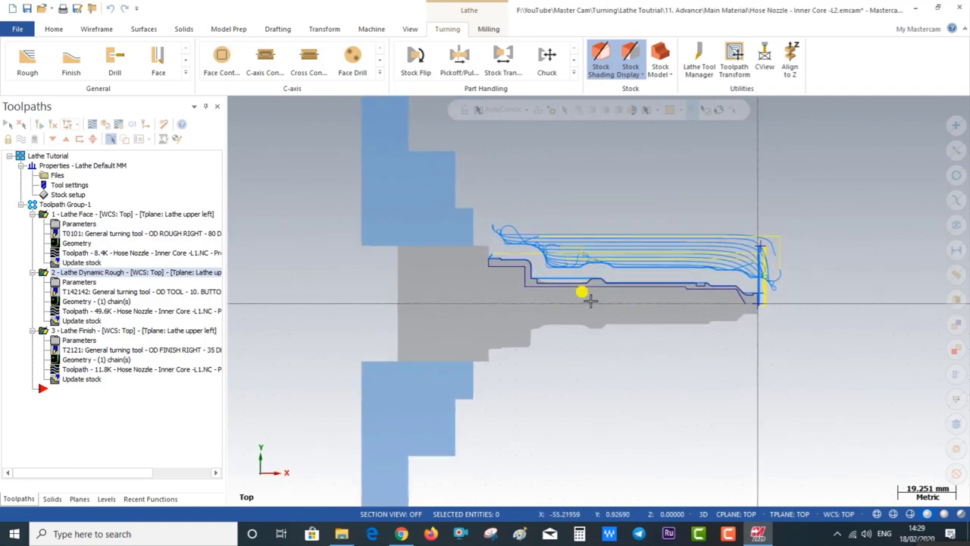
scroll(673, 313, up, 1)
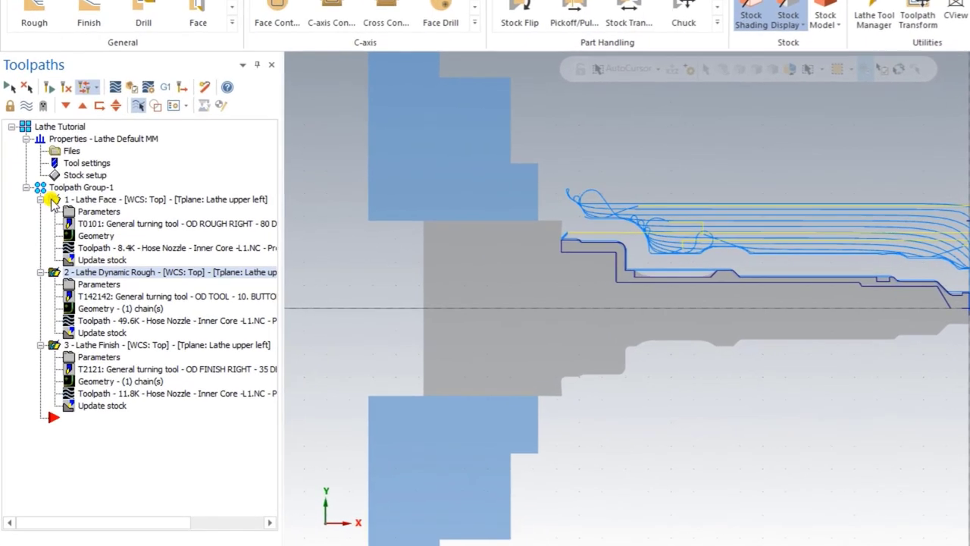
Select the Face, Dynamic Rough and Finish operations in the Toolpaths Manager.
click(52, 271)
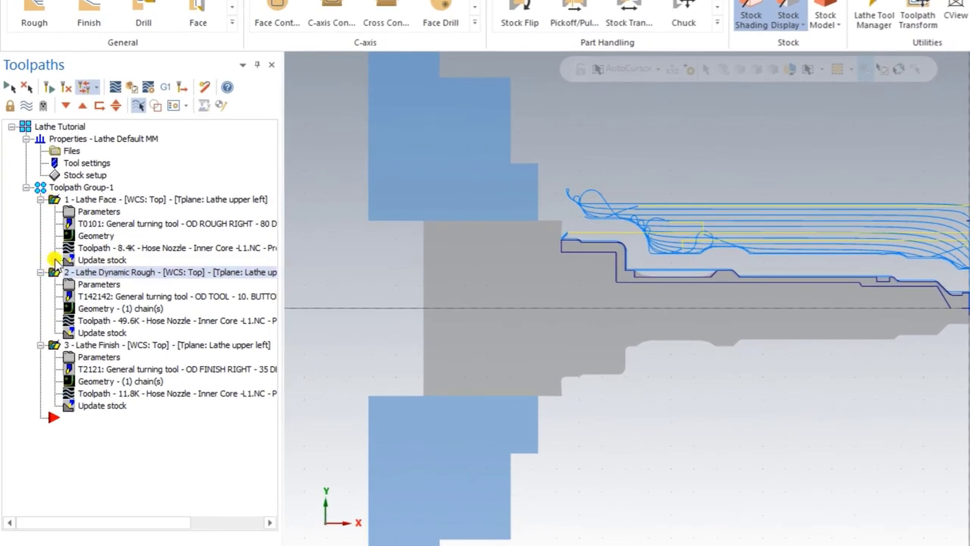
click(51, 198)
drag(48, 271, 52, 350)
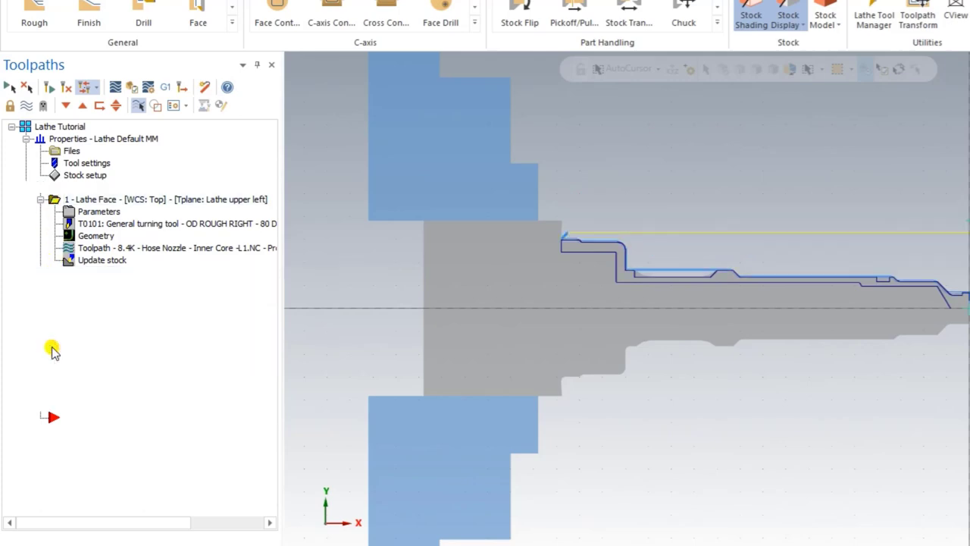
click(113, 349)
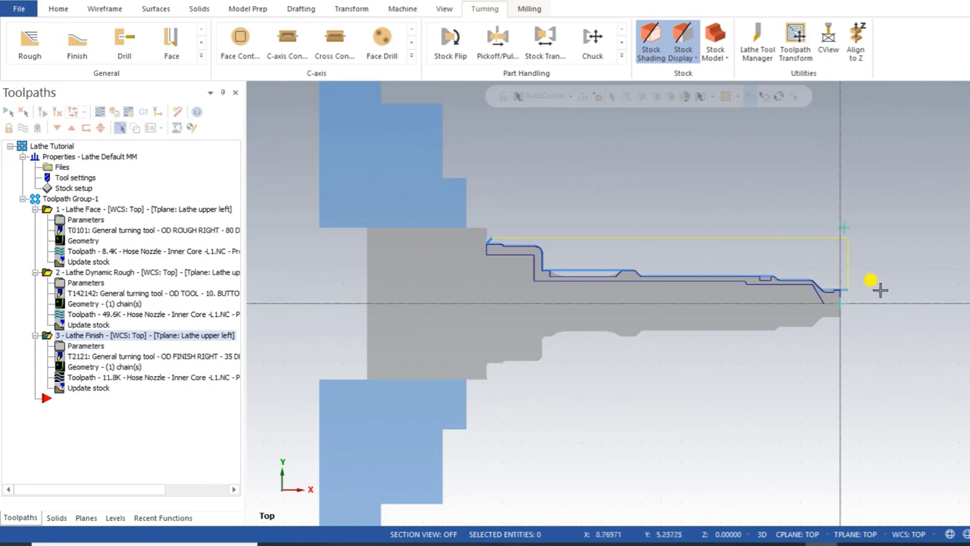
scroll(838, 258, up, 2)
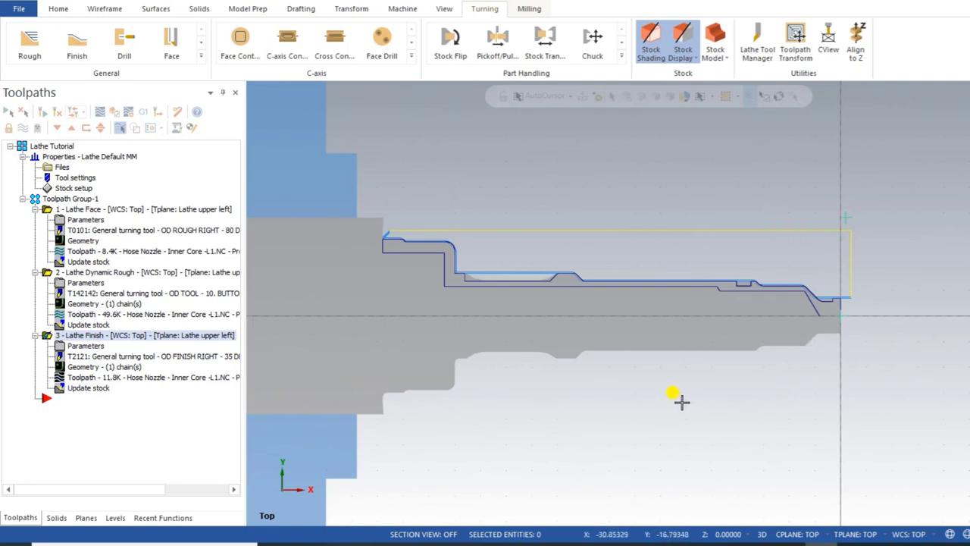
Select all operations in Toolpath Group-1 and delete them, confirming the prompt.
click(47, 209)
ctrl+click(35, 266)
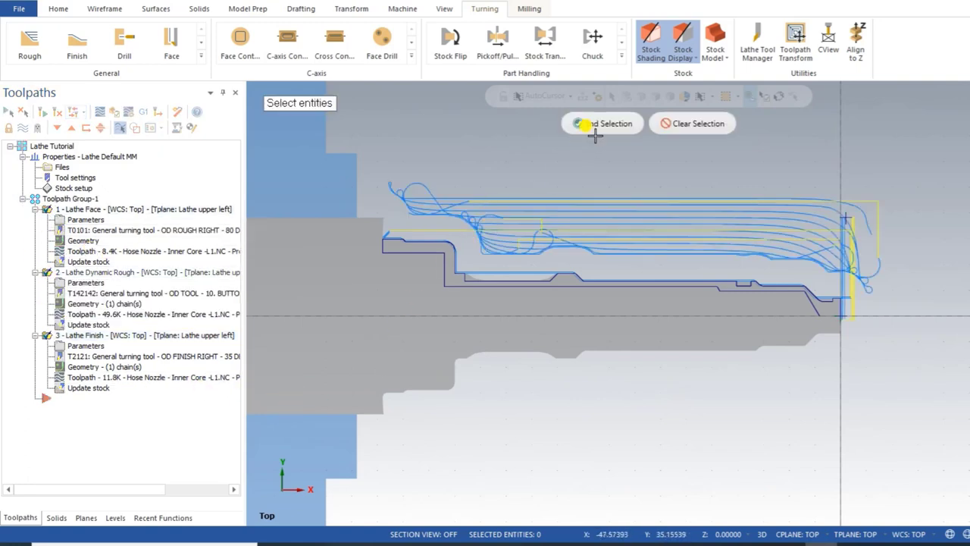
click(580, 123)
click(260, 213)
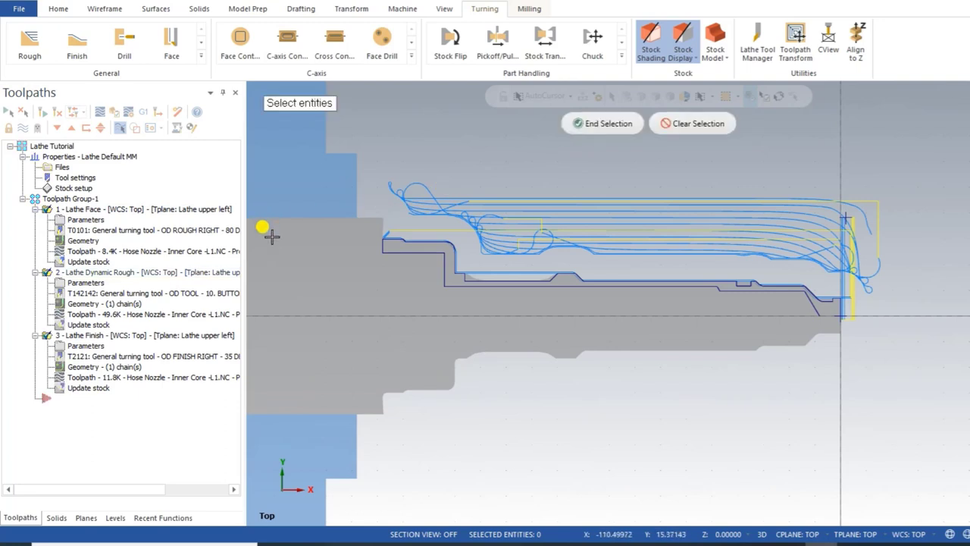
click(578, 124)
click(73, 111)
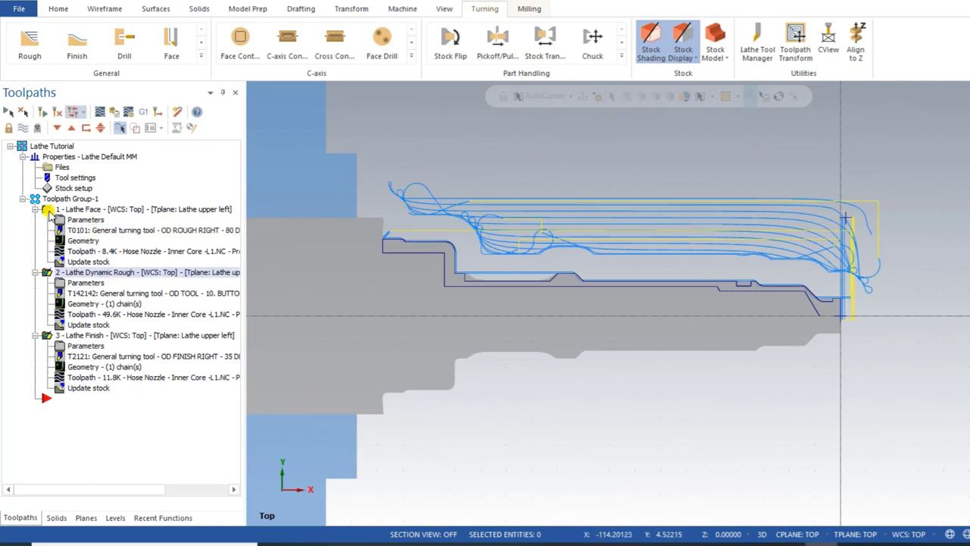
key(Delete)
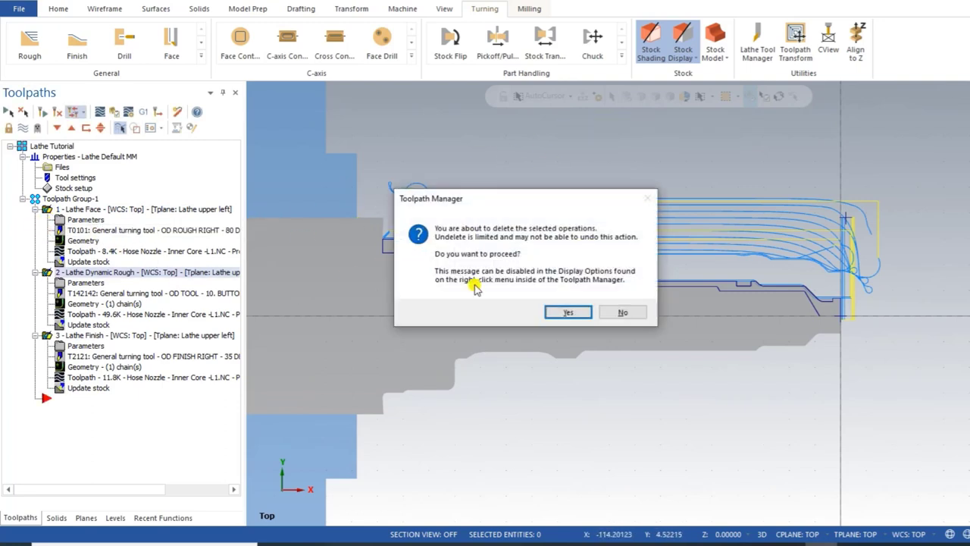
click(561, 313)
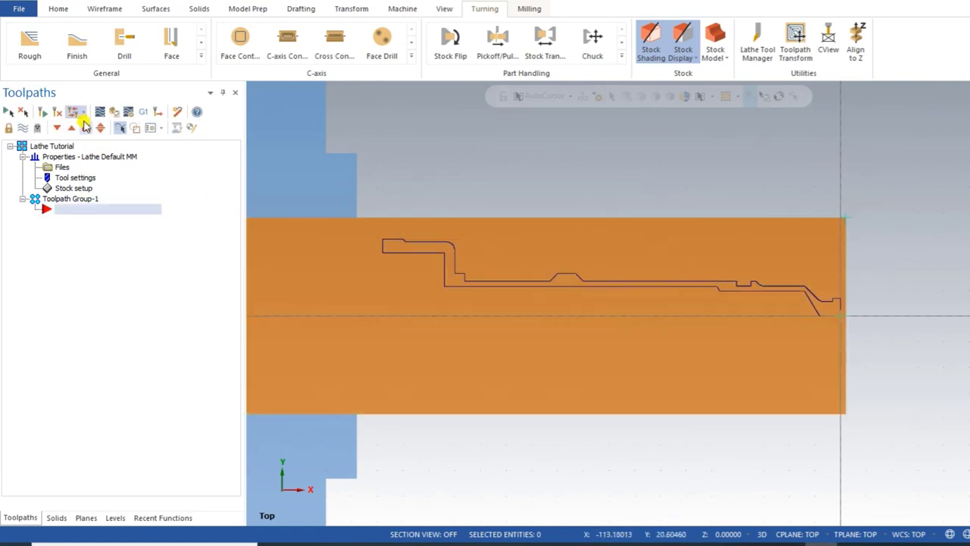
Create a new Lathe Face toolpath from the expanded General turning gallery.
click(202, 57)
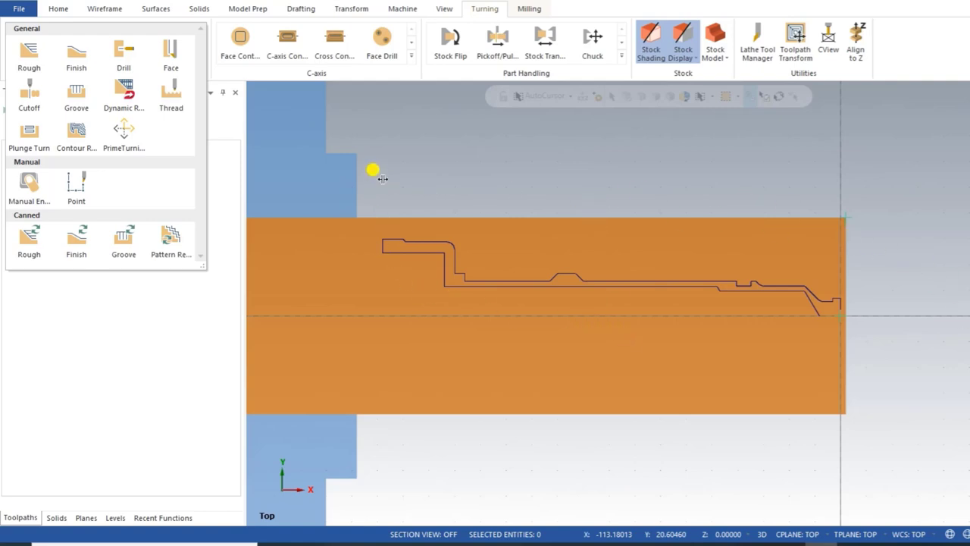
click(576, 423)
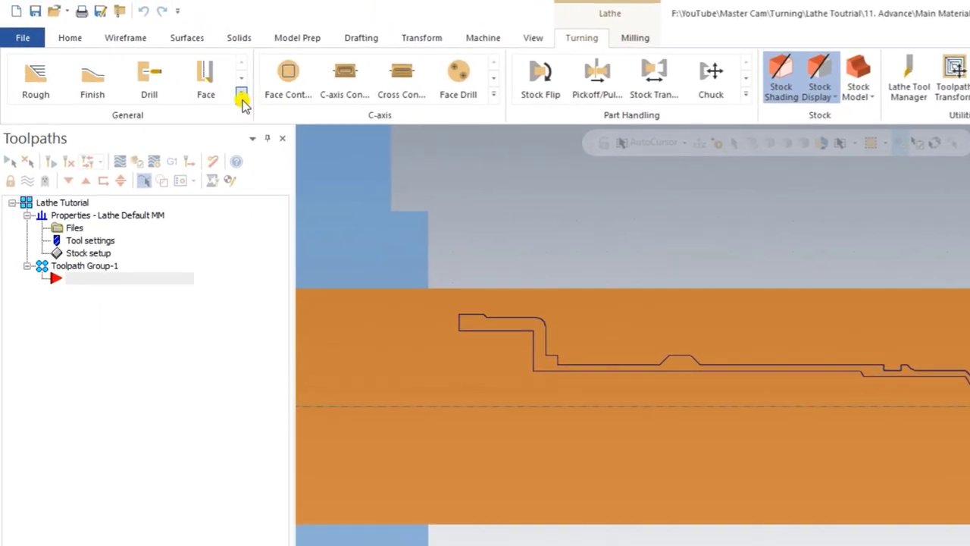
click(241, 96)
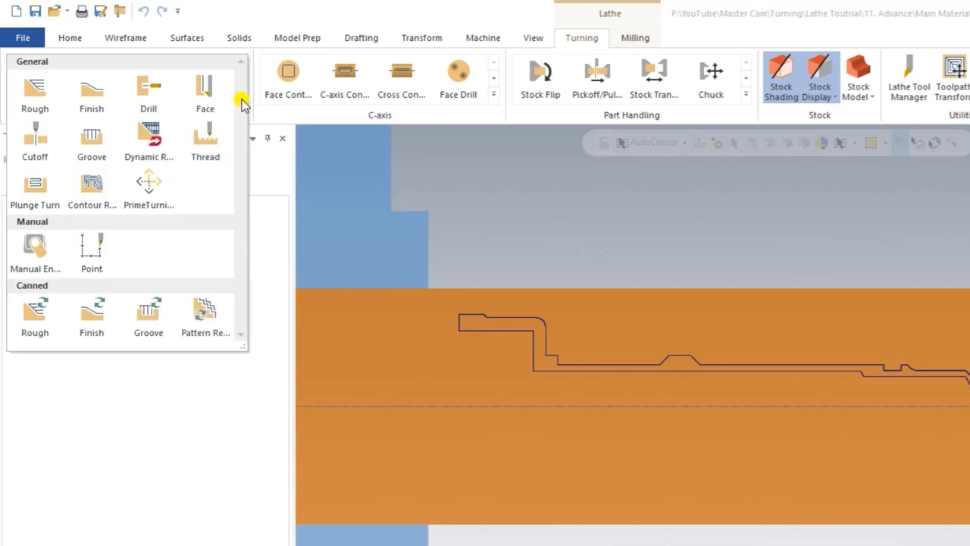
click(204, 91)
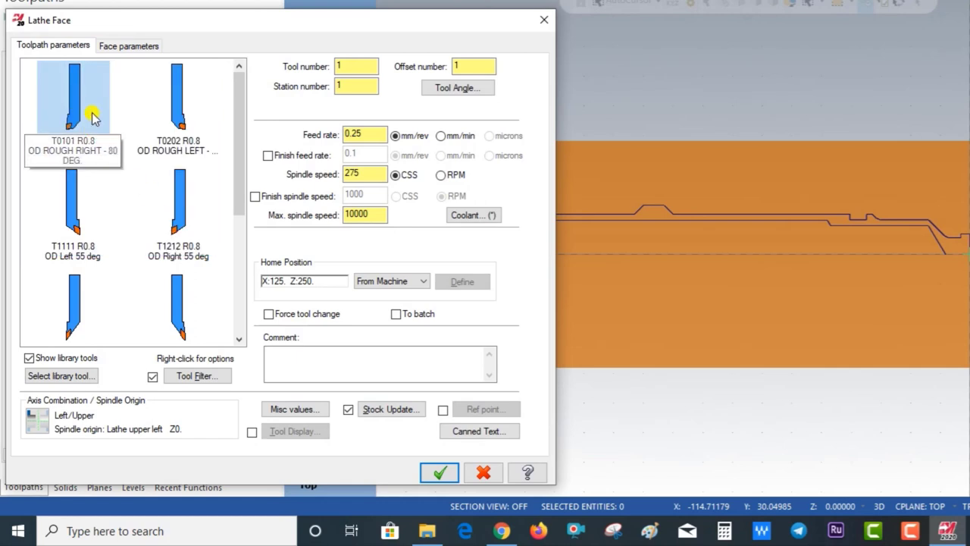
Use tool T1212 OD Right 55 deg with feed 0.2 and finish feed 0.1.
click(65, 114)
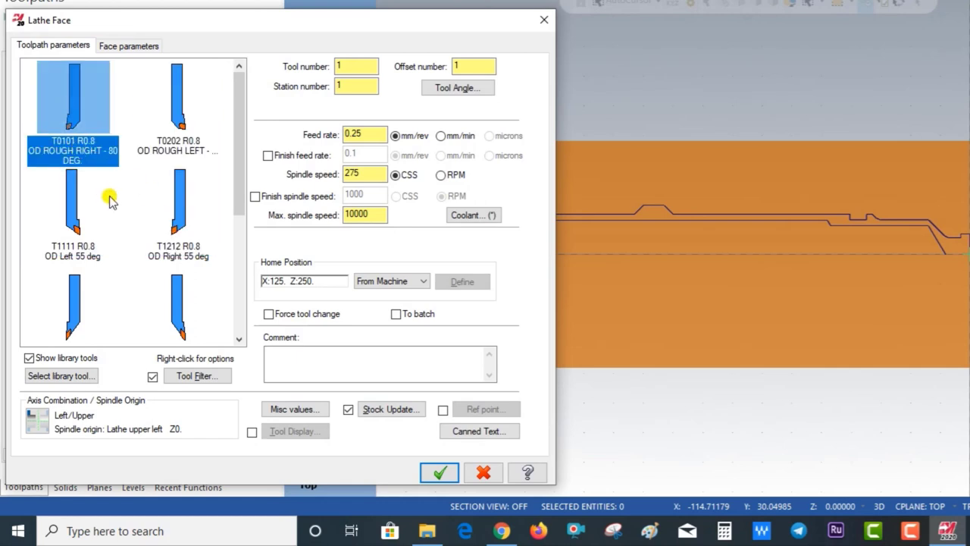
click(172, 197)
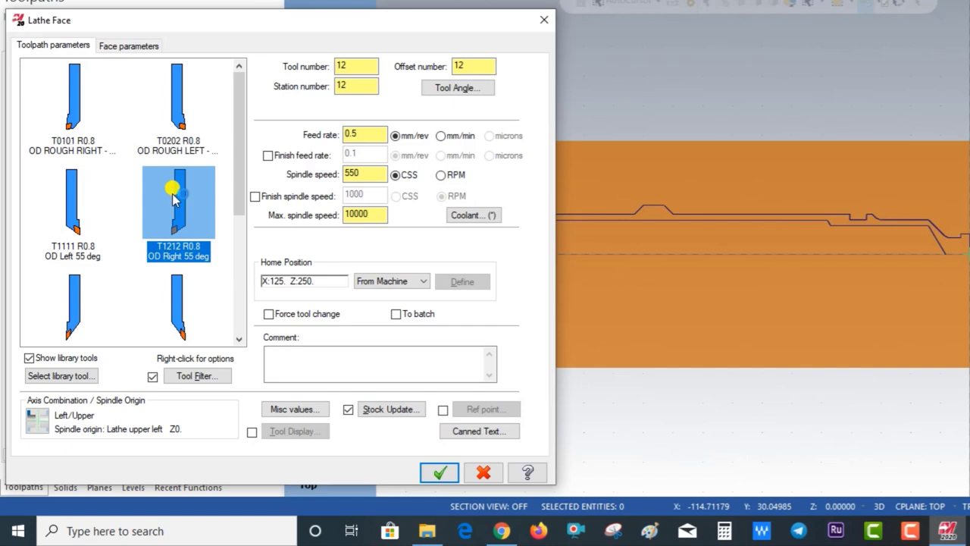
double_click(357, 133)
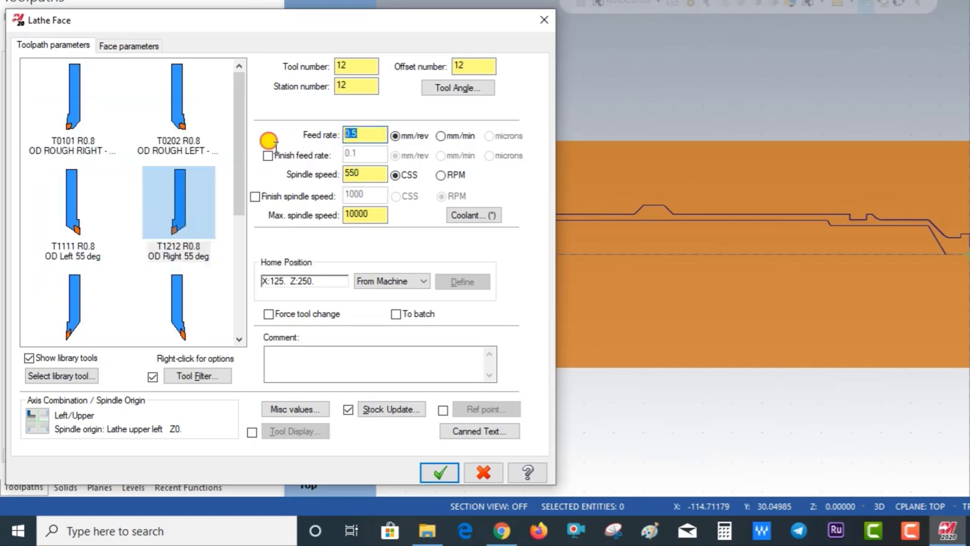
text(0.2)
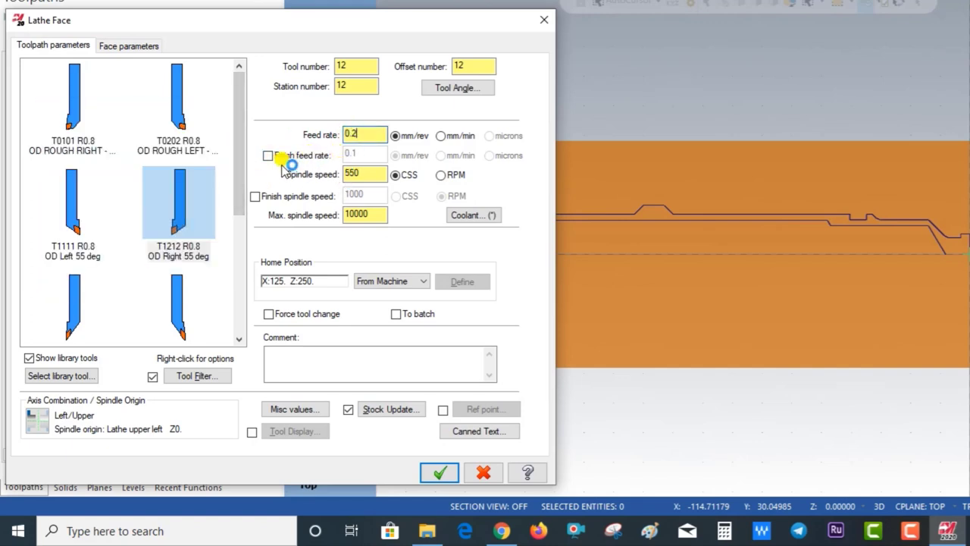
click(270, 155)
Set spindle speed 250, max spindle 1500, comment 'Facing', and enable reference points.
double_click(353, 173)
text(250)
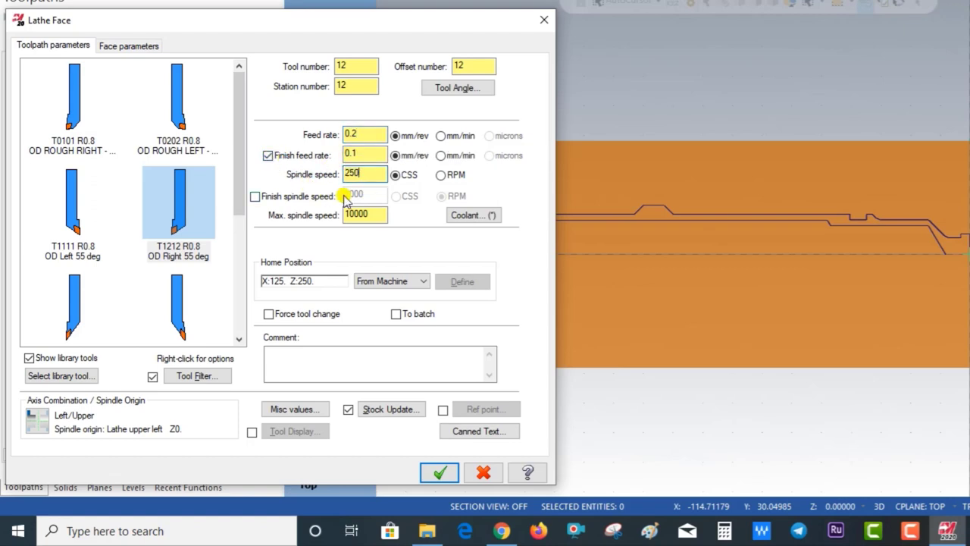
double_click(363, 215)
text(250)
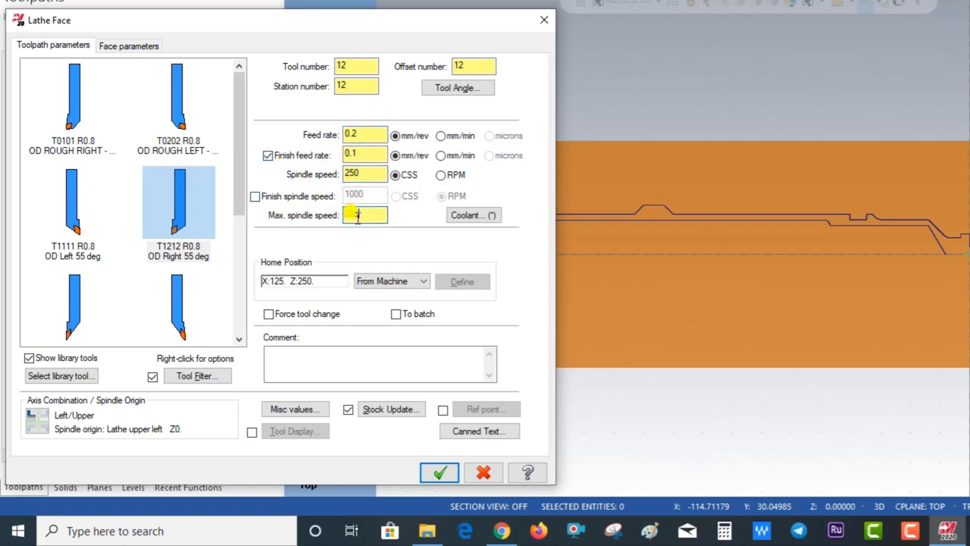
drag(371, 214, 261, 216)
text(1500)
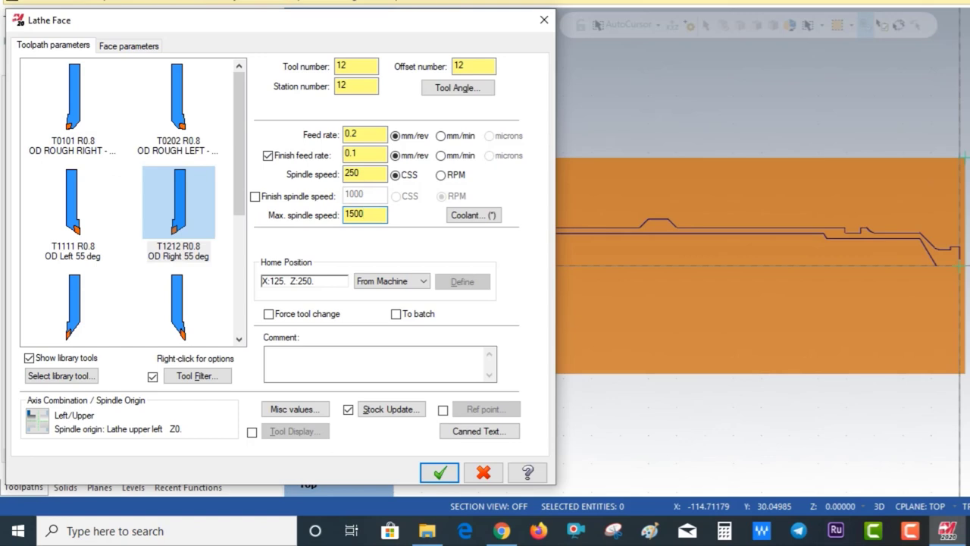
click(294, 353)
text(Facing)
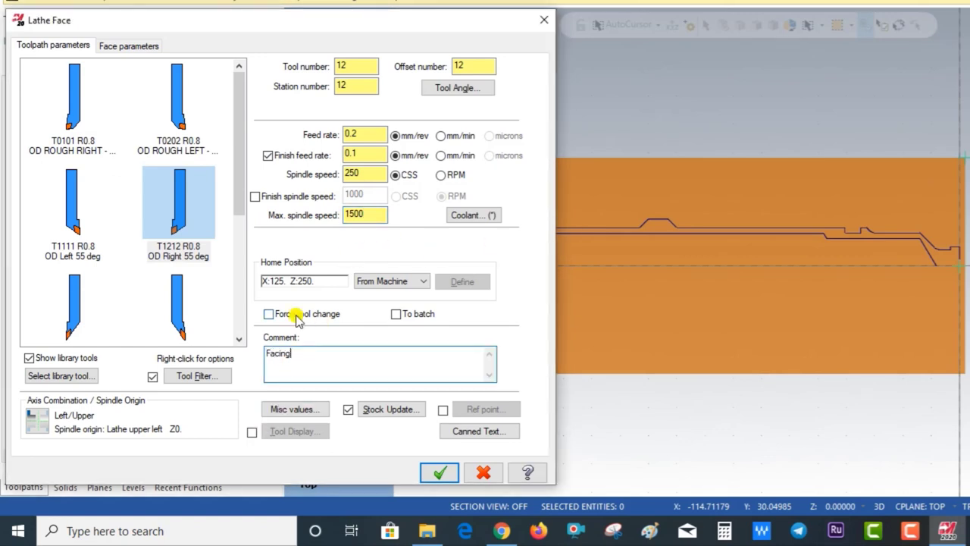
click(442, 409)
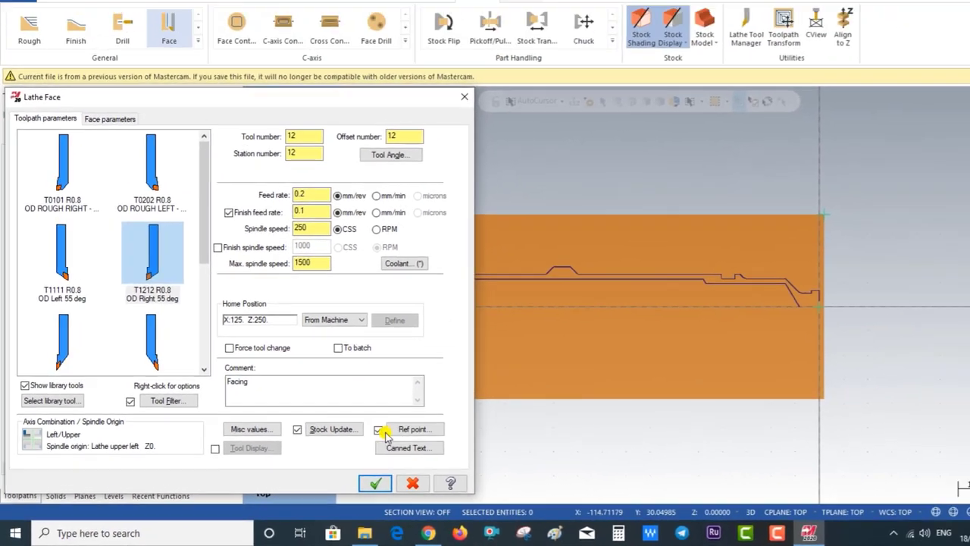
Pick the facing approach point at X 25.526, Z 7.246 and copy it to the retract point.
click(470, 409)
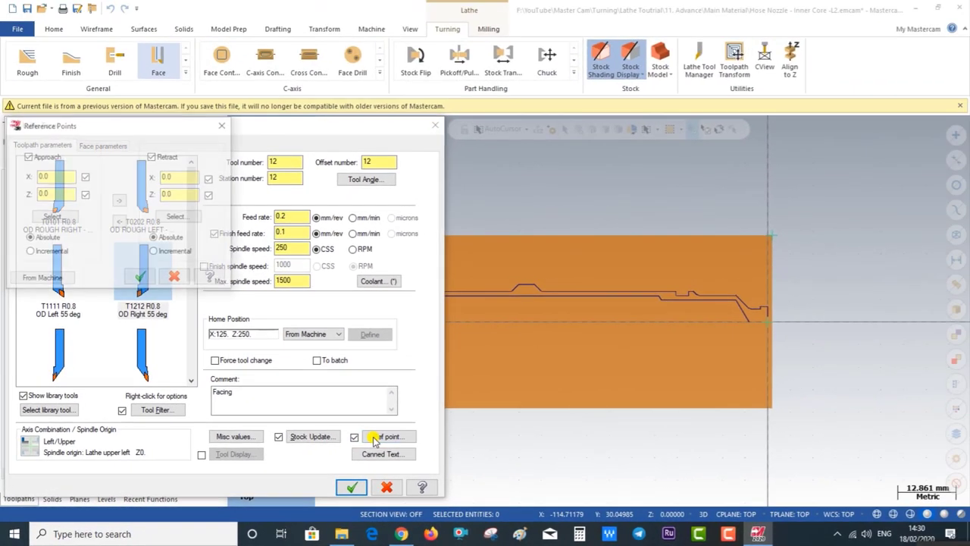
click(50, 218)
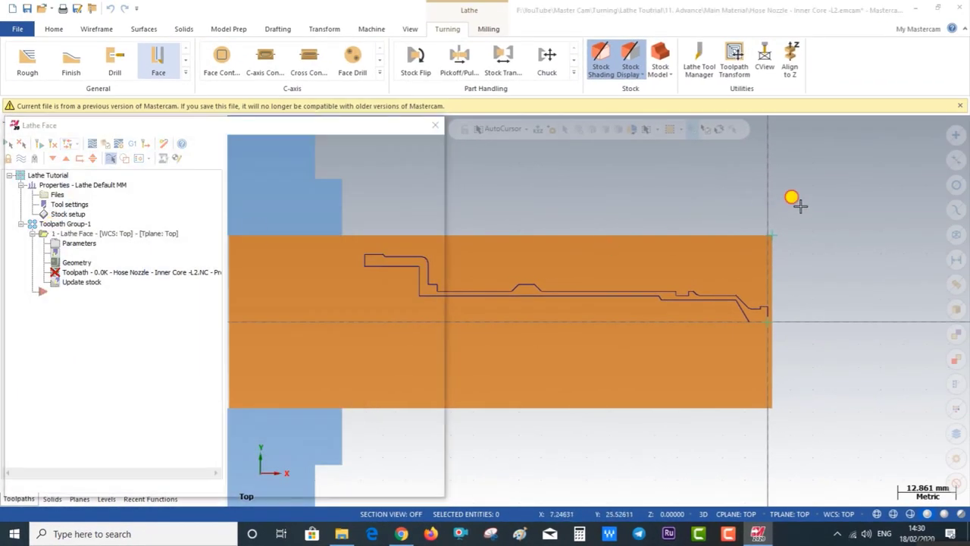
click(799, 205)
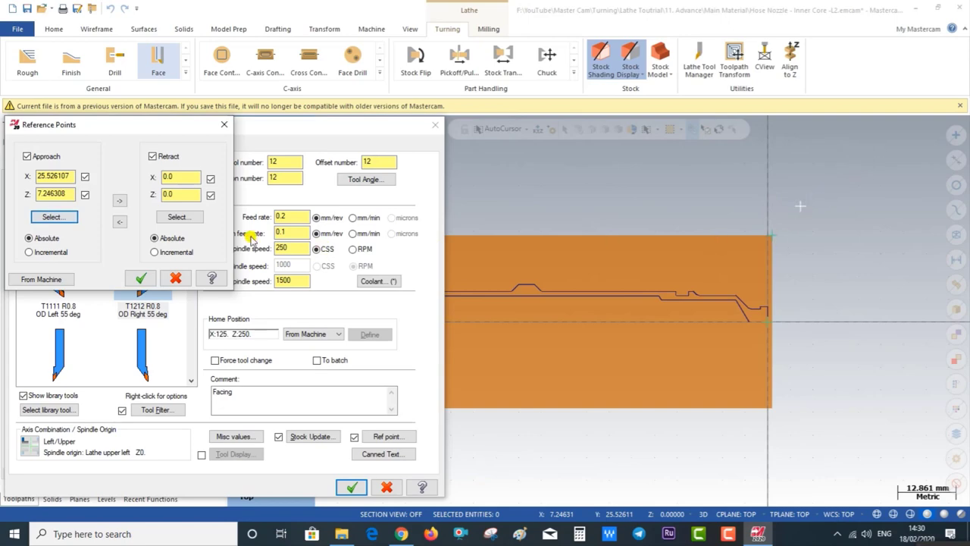
click(119, 200)
click(140, 278)
click(128, 81)
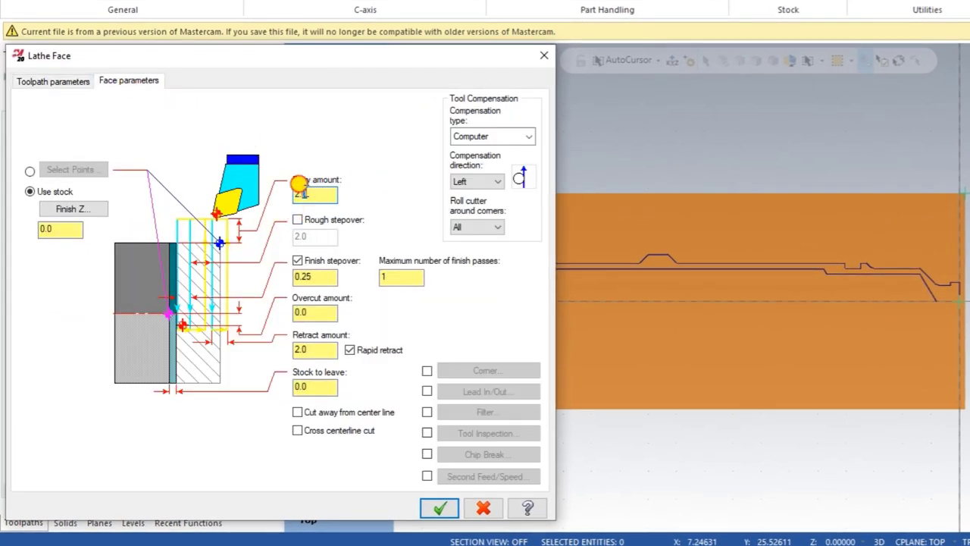
Enable a 0.5 rough stepover and set two finish passes with 0.2 finish stepover.
drag(311, 194, 242, 190)
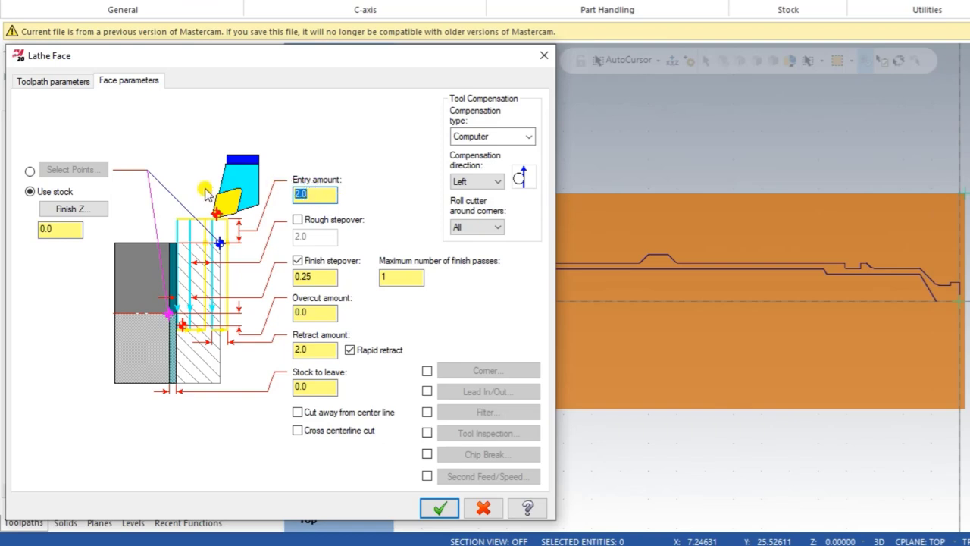
click(297, 219)
double_click(318, 235)
text(0.)
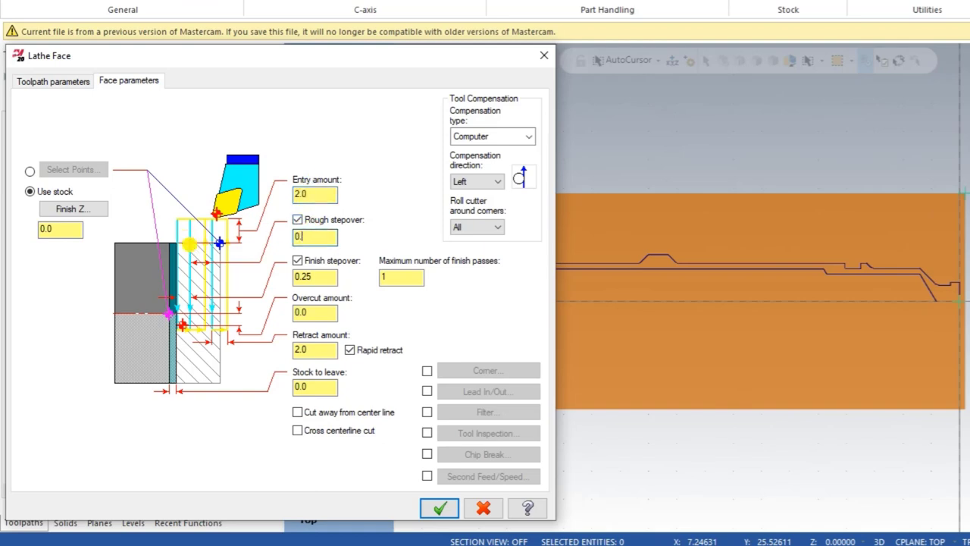
double_click(305, 236)
text(5)
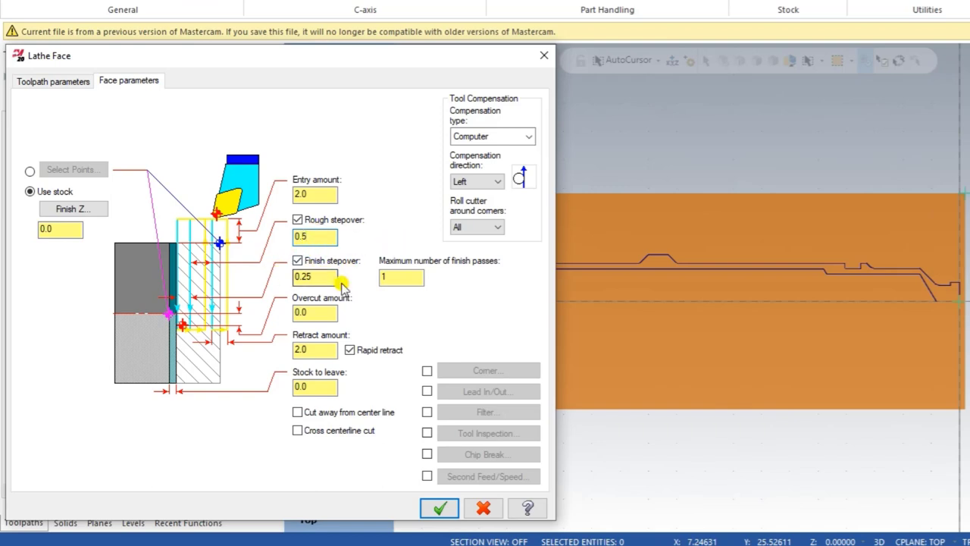
click(384, 278)
text(2)
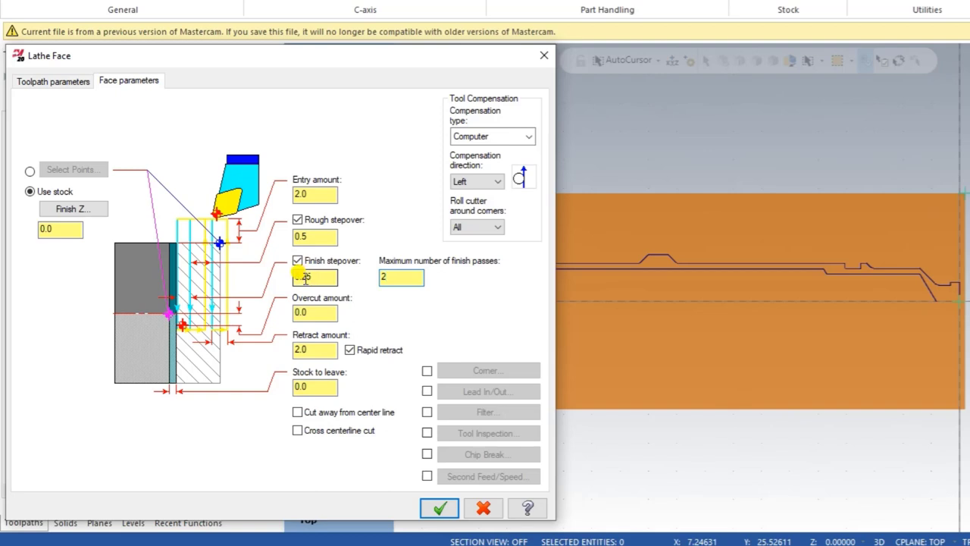
key(shift+Tab)
text(0.2)
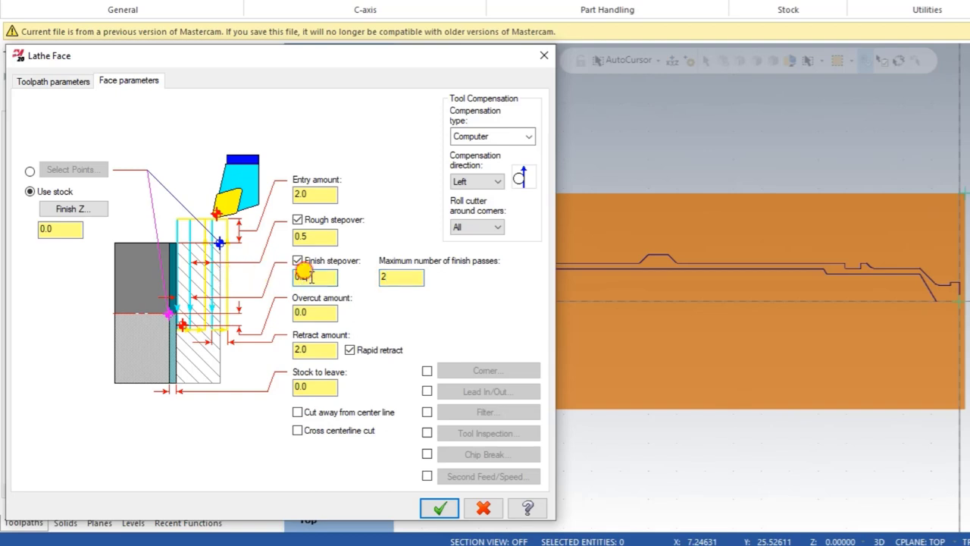
double_click(320, 277)
click(320, 276)
double_click(321, 277)
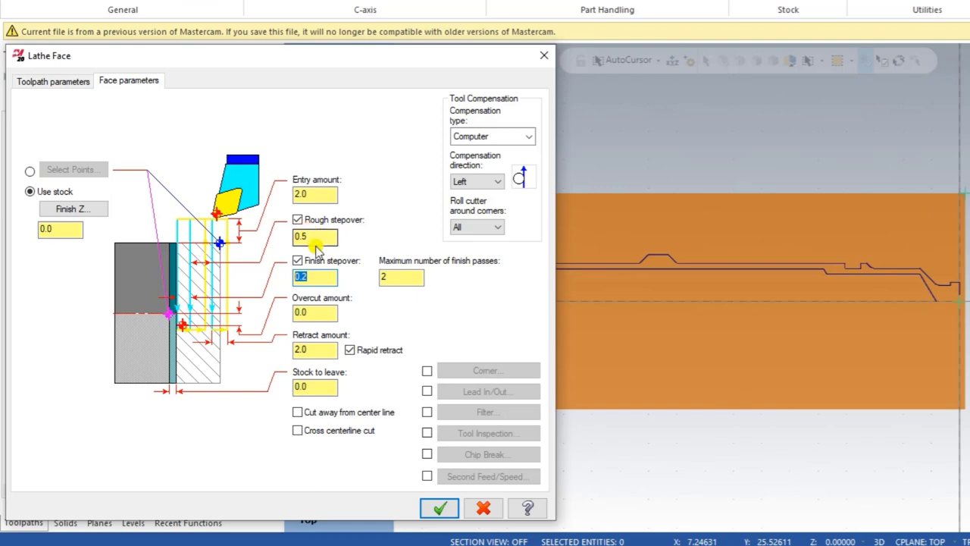
Set both the overcut amount and the retract amount to 1.0.
click(318, 240)
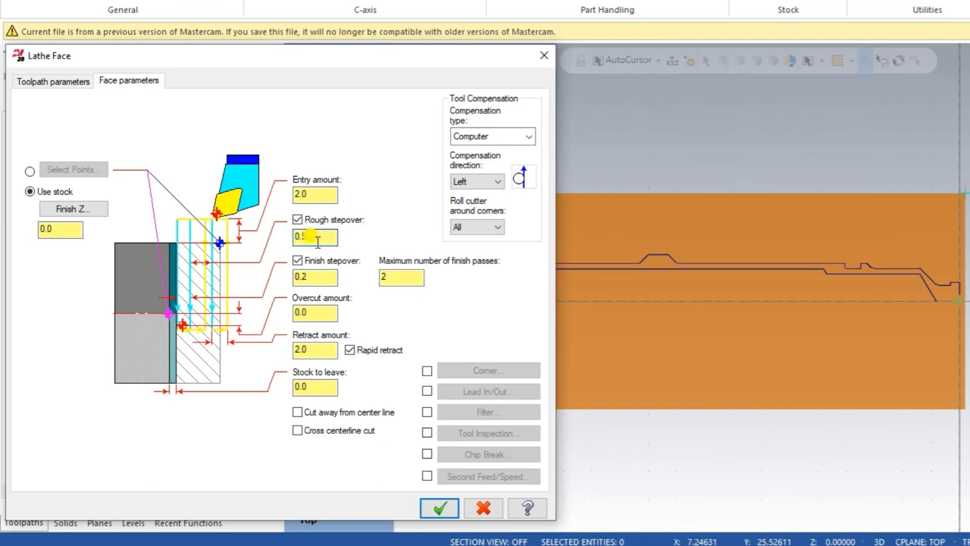
double_click(301, 311)
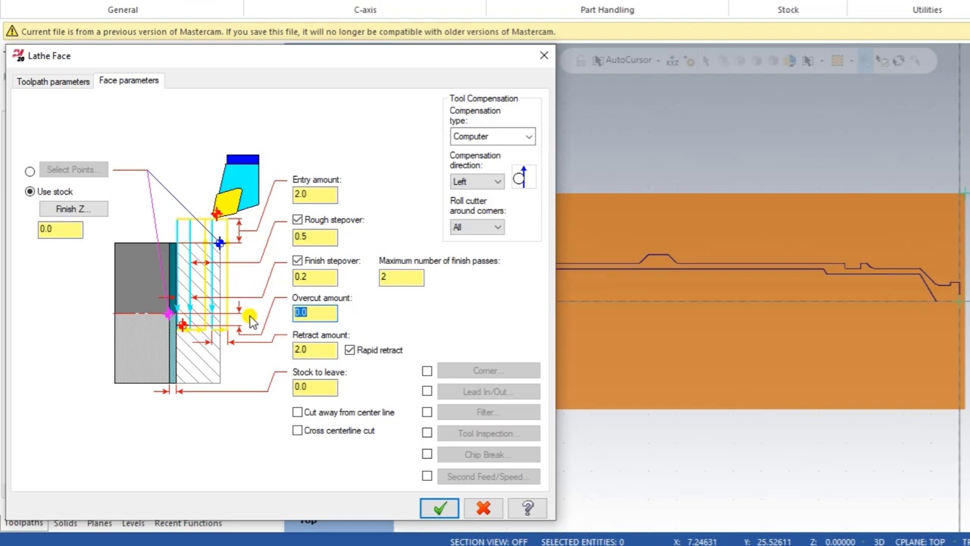
text(1.0)
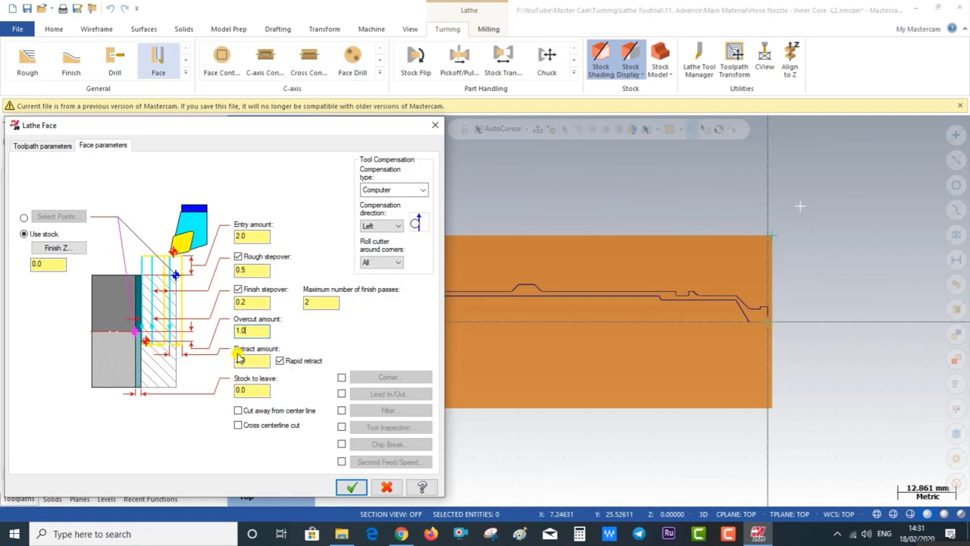
drag(242, 329, 207, 330)
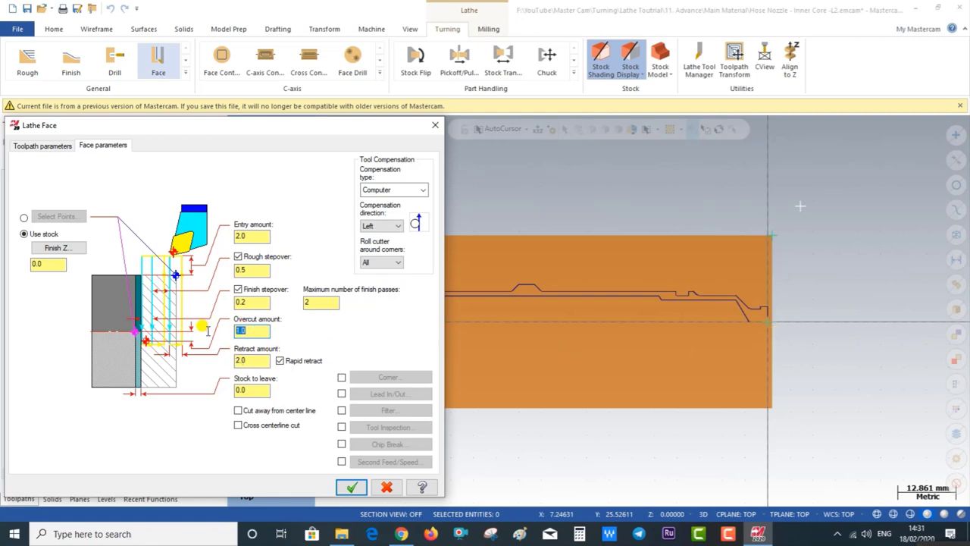
double_click(250, 361)
text(1.0)
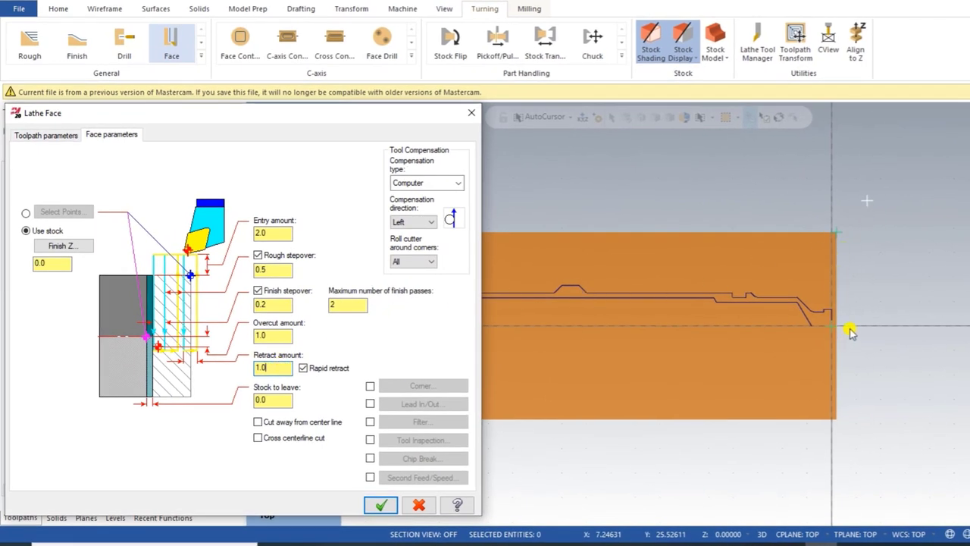
double_click(263, 364)
double_click(277, 400)
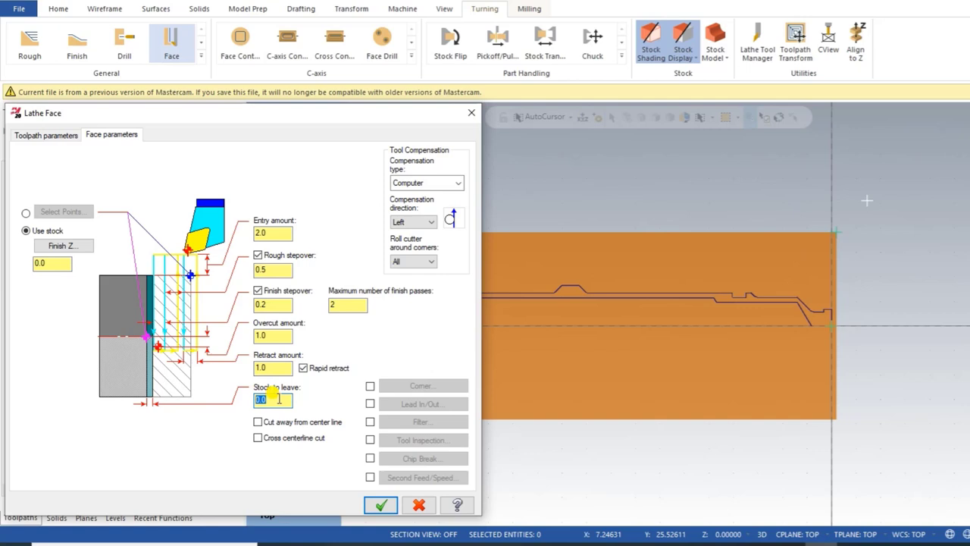
Accept the face settings to generate the T1212 facing toolpath and zoom in to inspect it.
click(381, 502)
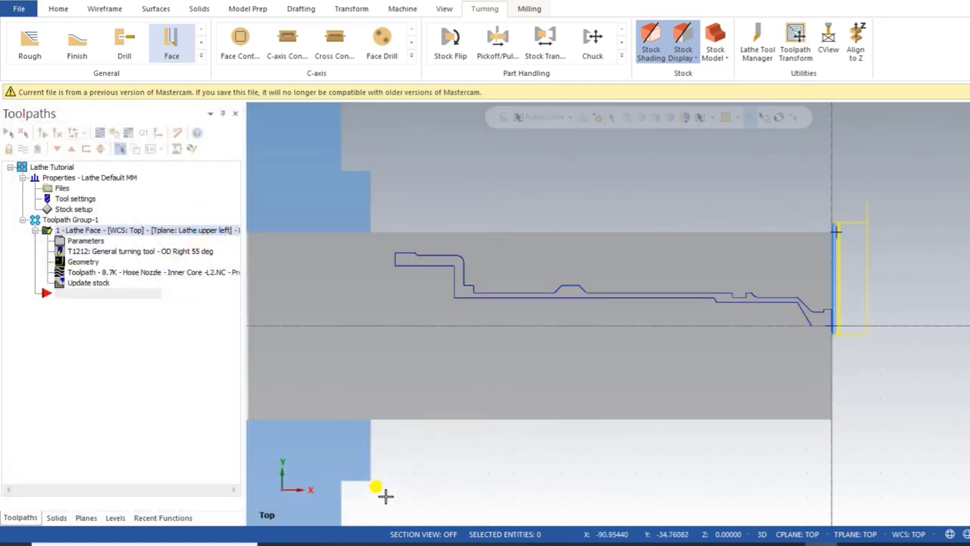
scroll(834, 250, up, 2)
scroll(833, 237, up, 1)
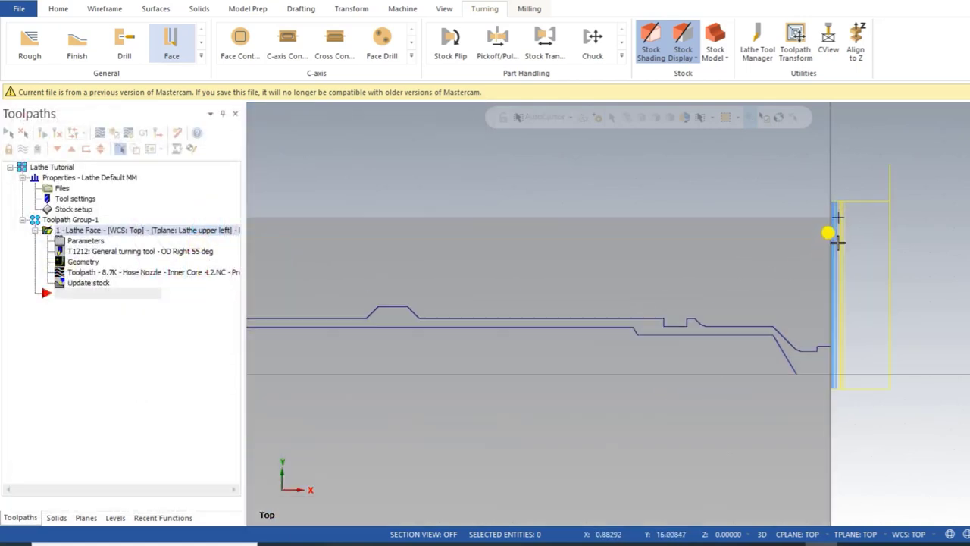
scroll(837, 216, up, 1)
scroll(924, 357, down, 1)
scroll(902, 238, down, 1)
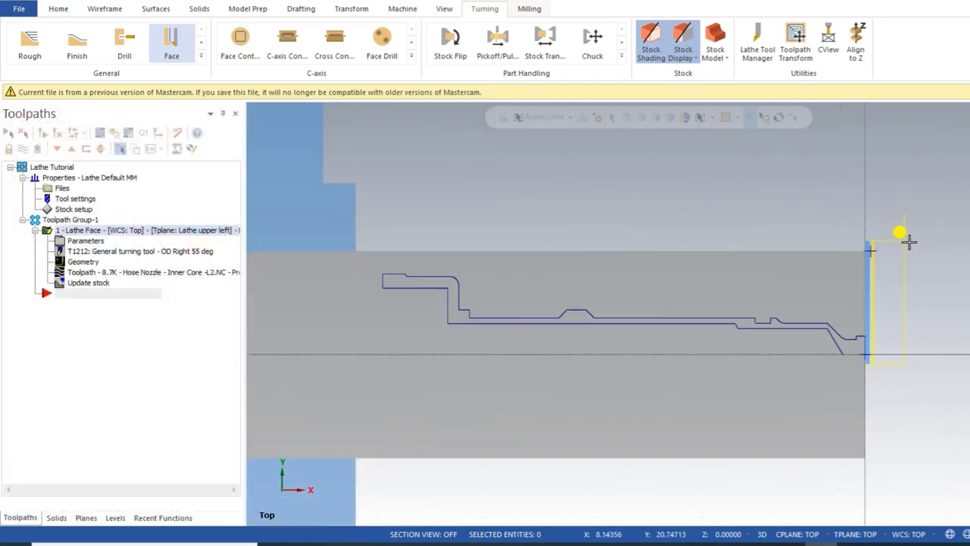
scroll(872, 265, down, 1)
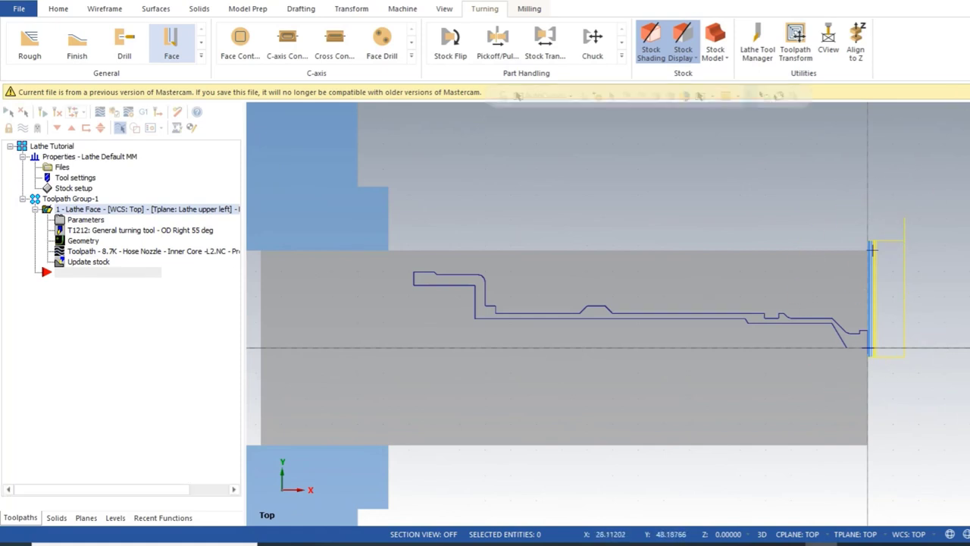
click(201, 56)
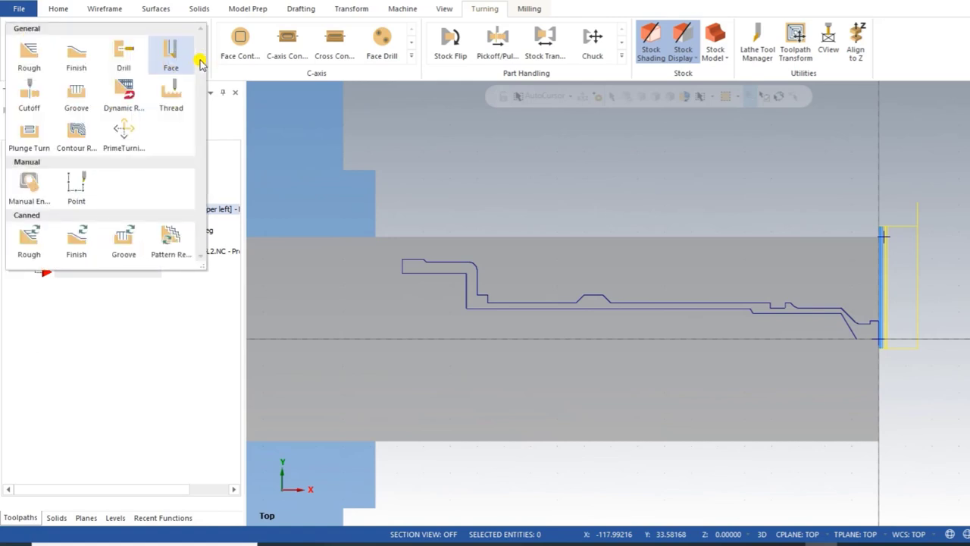
Start a Dynamic Rough and partial-chain the outer profile from its right end to its left end.
click(125, 84)
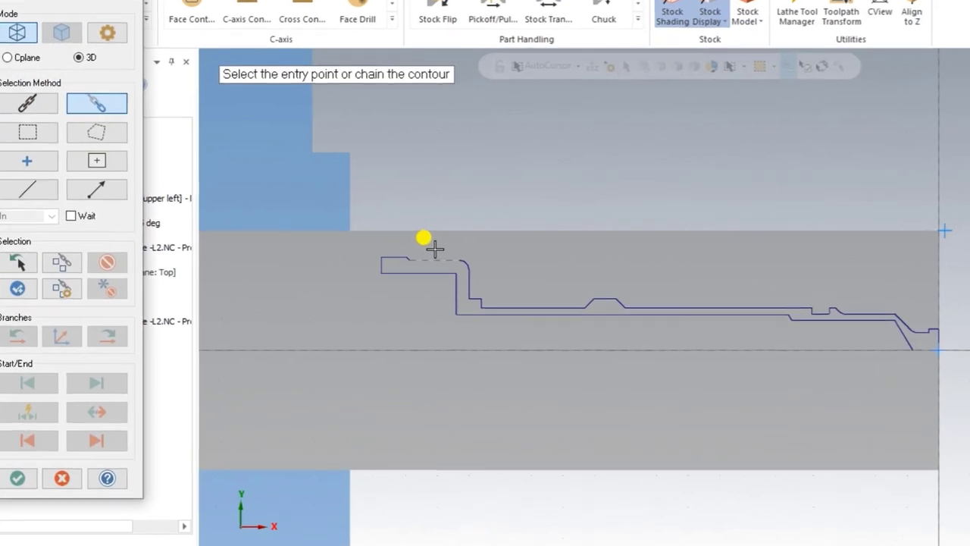
scroll(964, 360, up, 1)
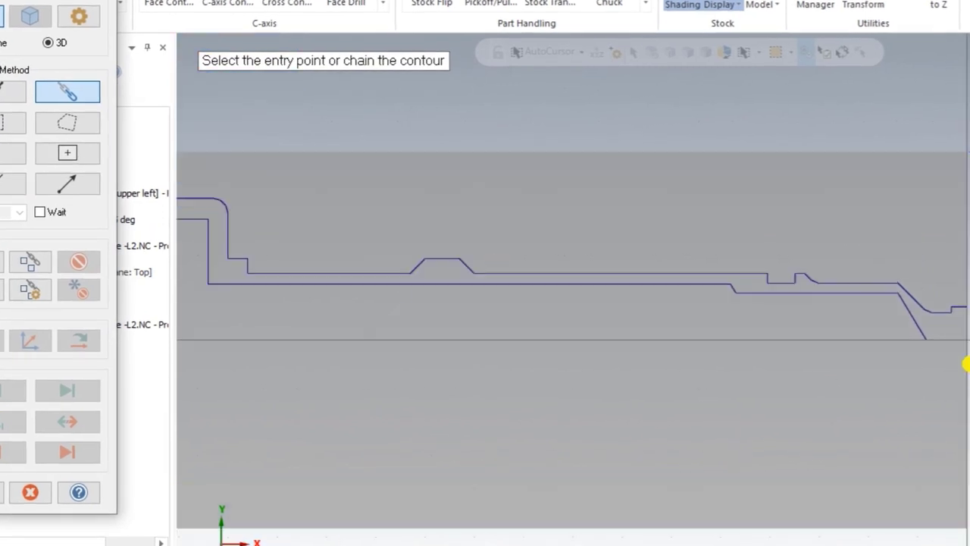
scroll(949, 305, up, 1)
scroll(954, 309, up, 1)
click(951, 303)
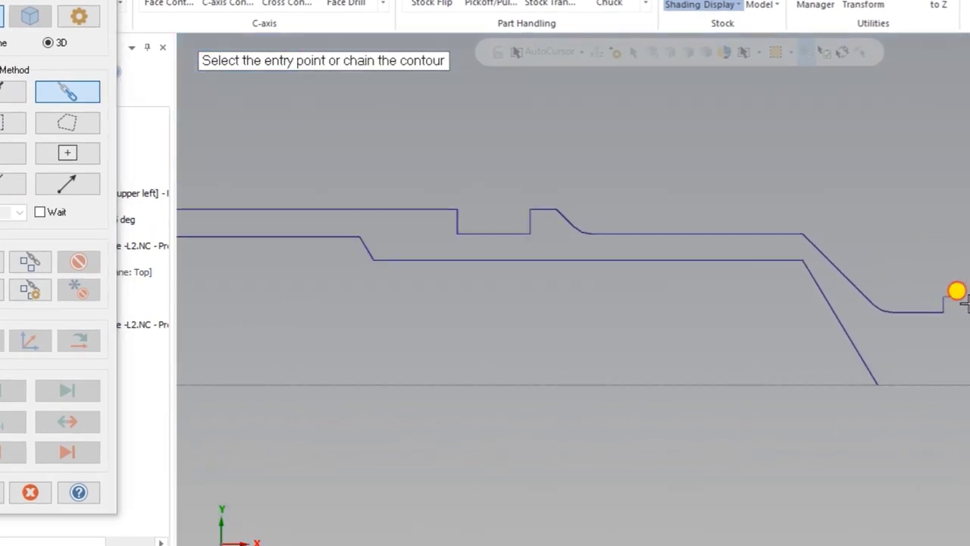
scroll(877, 314, down, 2)
scroll(401, 228, up, 2)
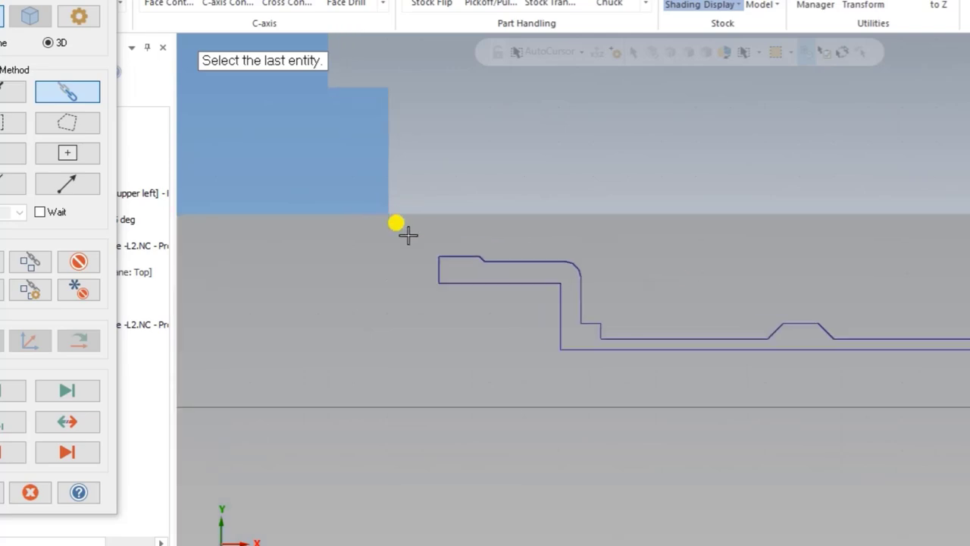
scroll(448, 244, up, 1)
click(479, 274)
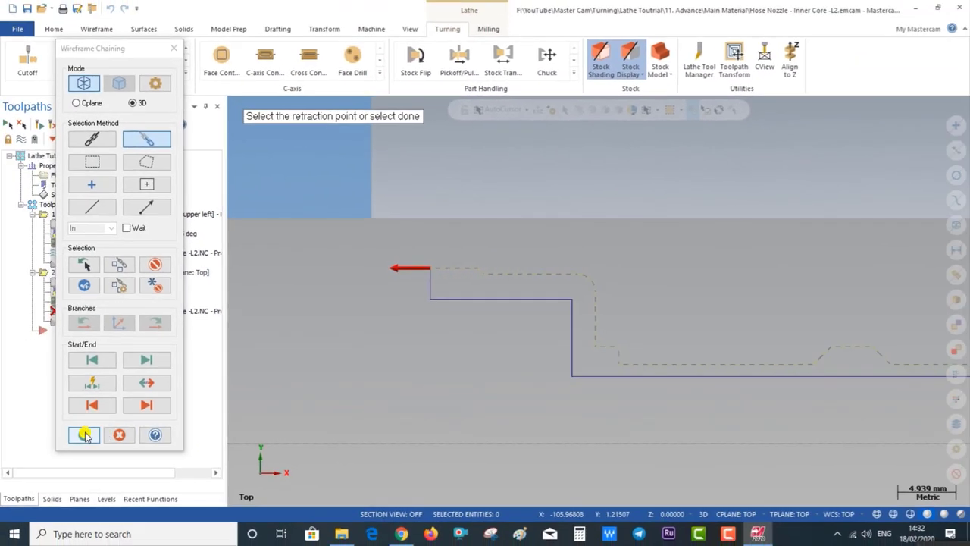
click(82, 430)
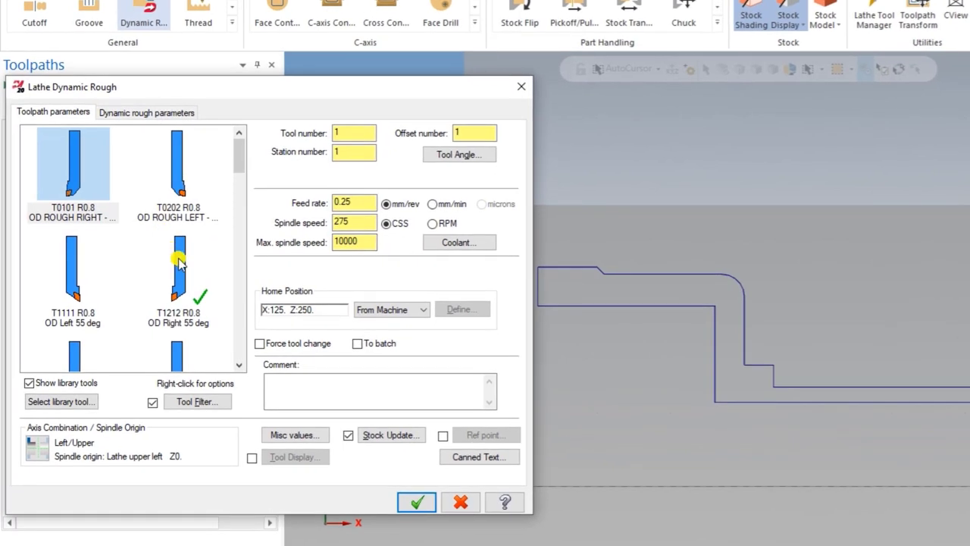
Use the T142142 10 mm button tool with feed 0.15, spindle 250, max 1200, comment 'OD Dynamic Rough'.
click(144, 262)
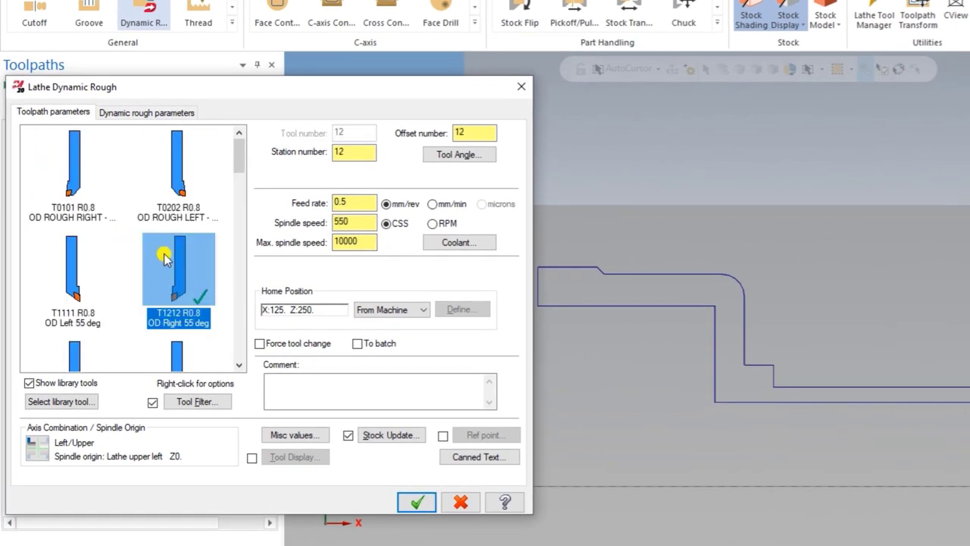
scroll(164, 257, down, 5)
scroll(163, 258, down, 3)
scroll(164, 258, down, 3)
scroll(164, 258, down, 3)
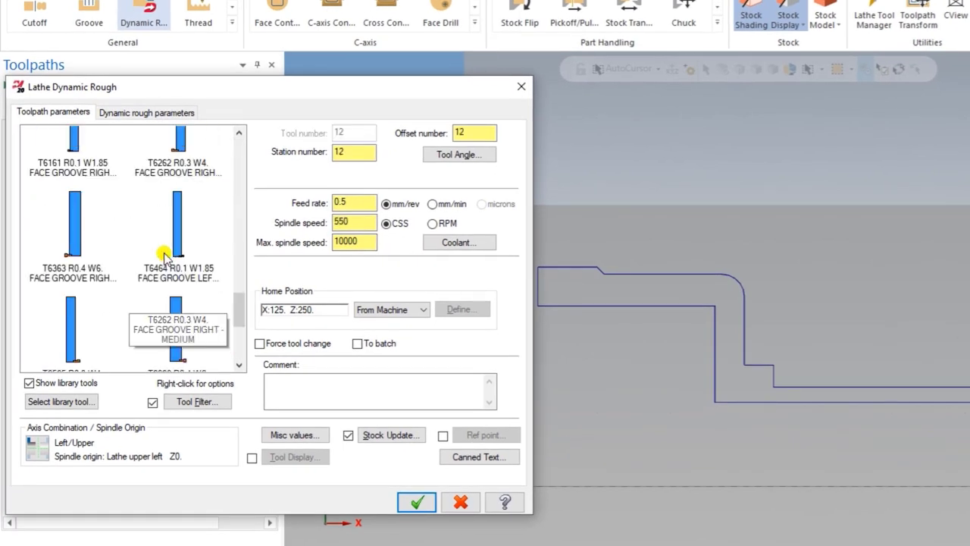
scroll(164, 256, down, 3)
click(68, 208)
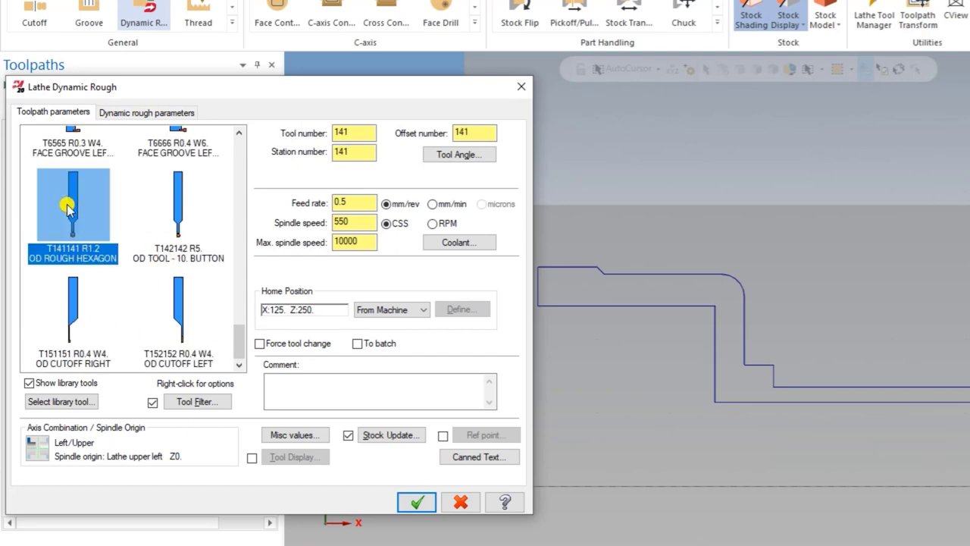
click(170, 211)
double_click(341, 203)
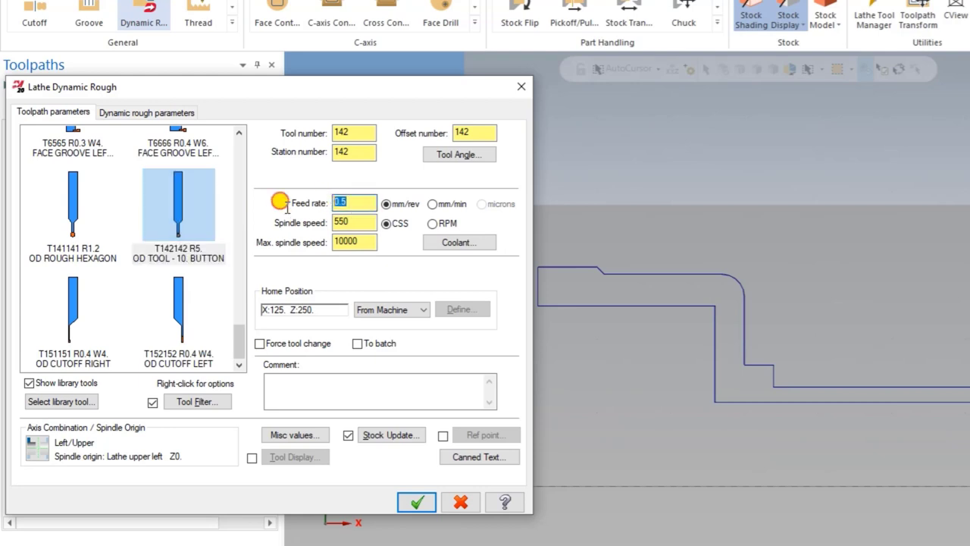
double_click(337, 202)
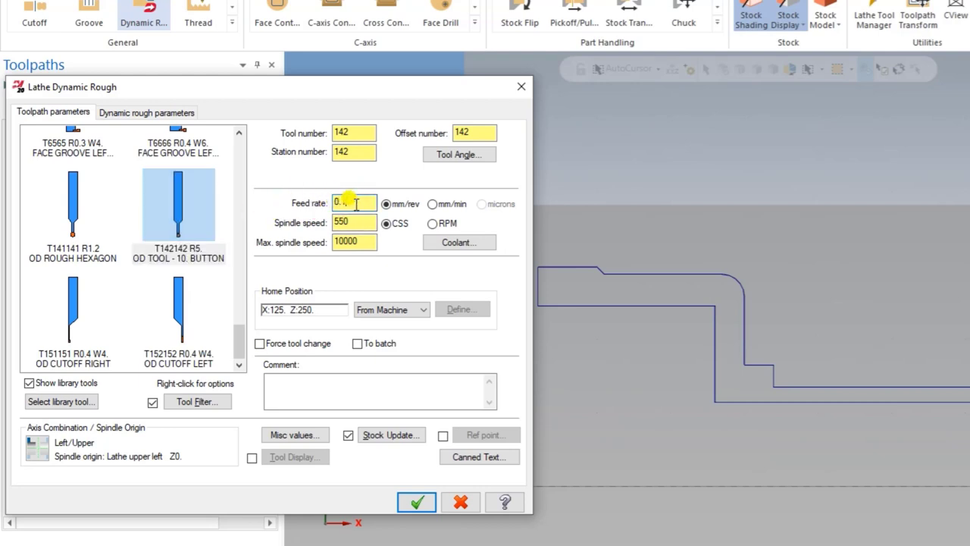
key(BackSpace)
key(BackSpace)
key(Tab)
text(25)
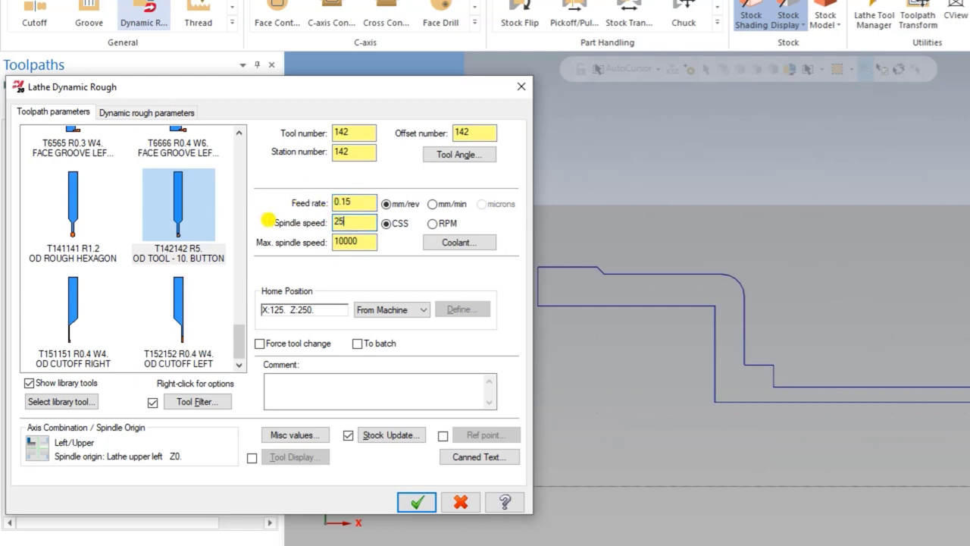
text(0)
key(Tab)
text(1200)
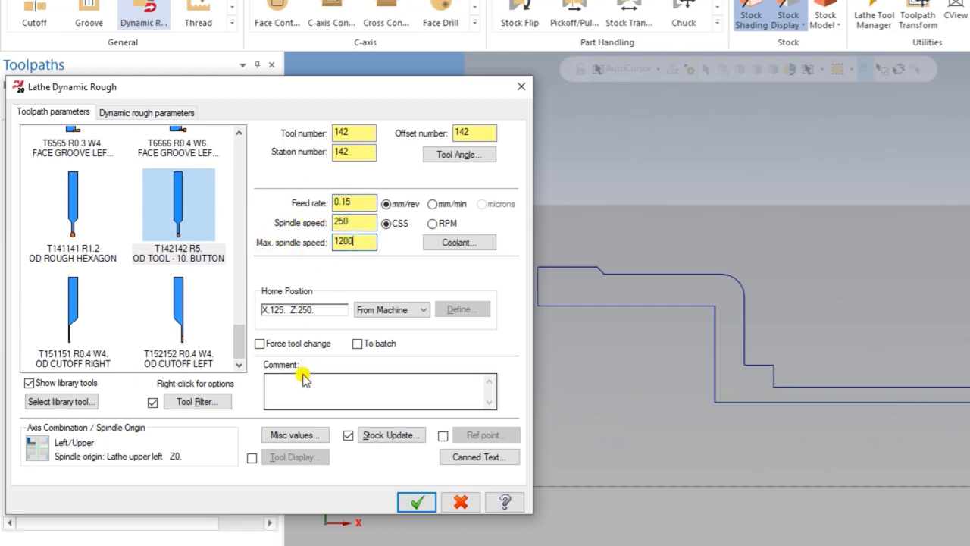
click(303, 375)
text(OD Dynamic Rough)
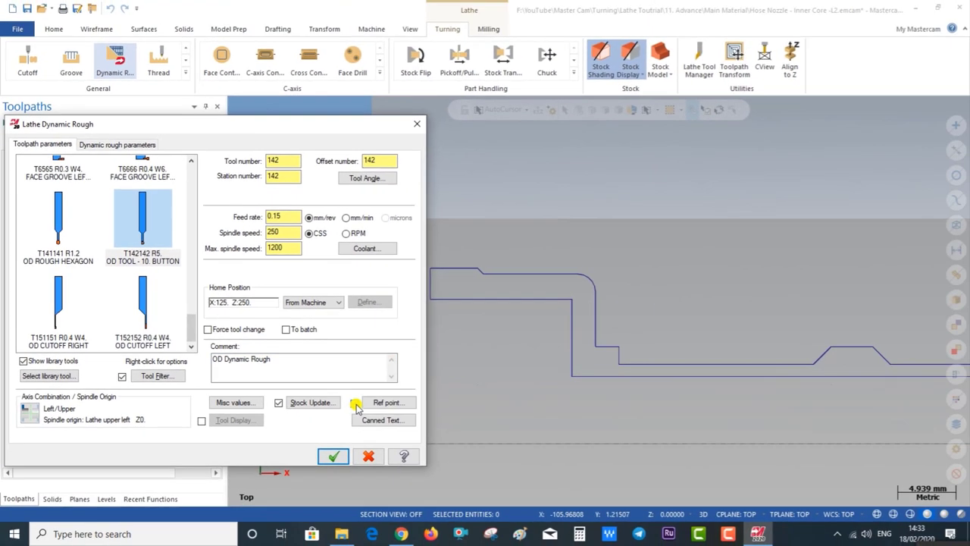
Enable reference points, place the approach point right of the part end, and copy it to retract.
click(443, 435)
click(54, 216)
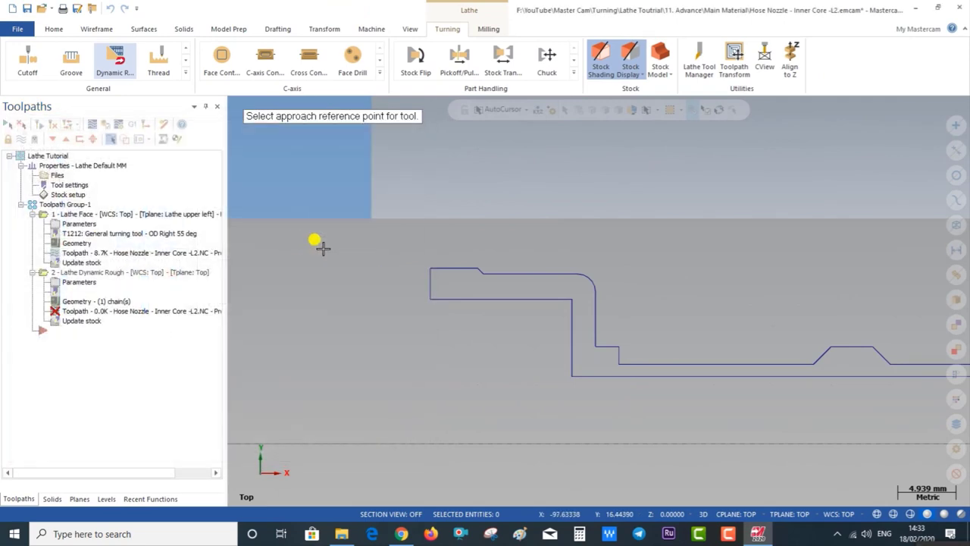
scroll(320, 250, down, 3)
click(764, 206)
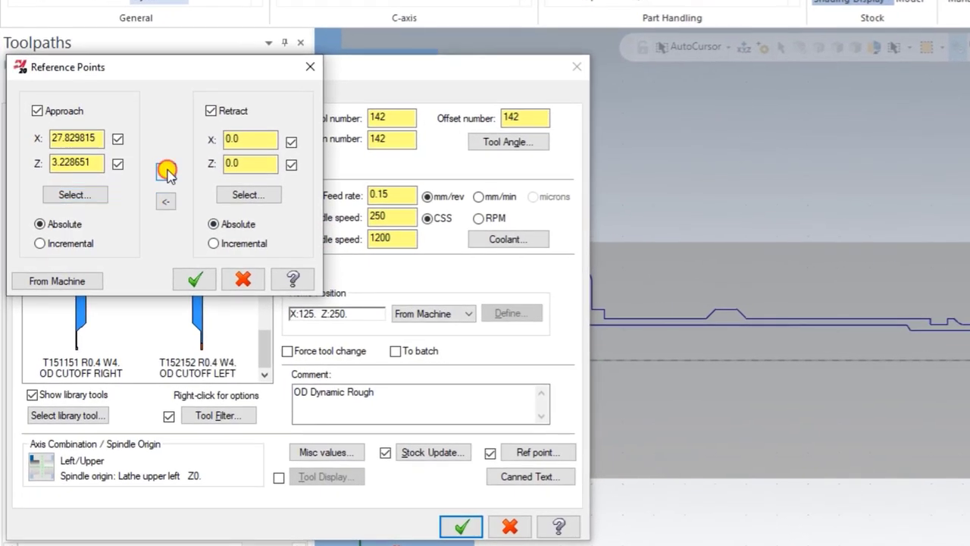
click(154, 178)
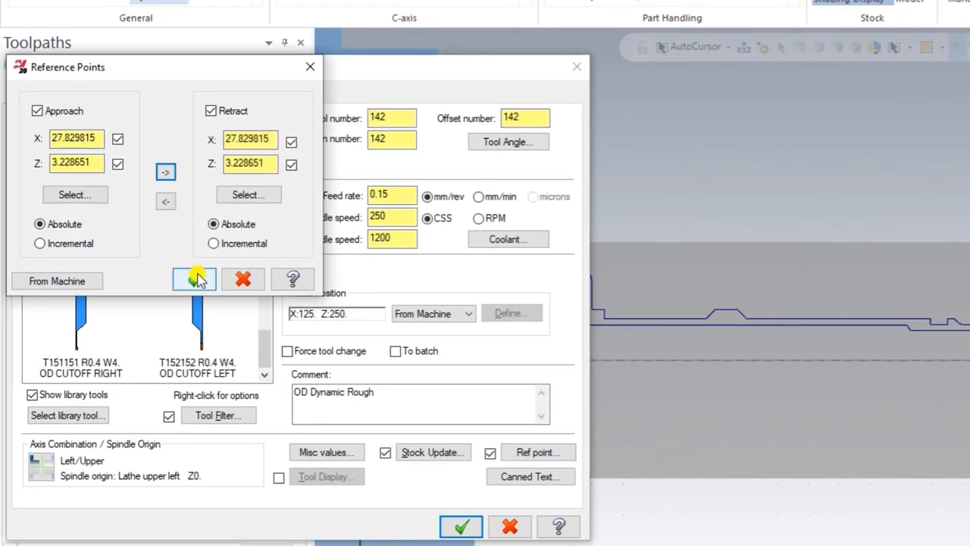
click(183, 279)
click(146, 97)
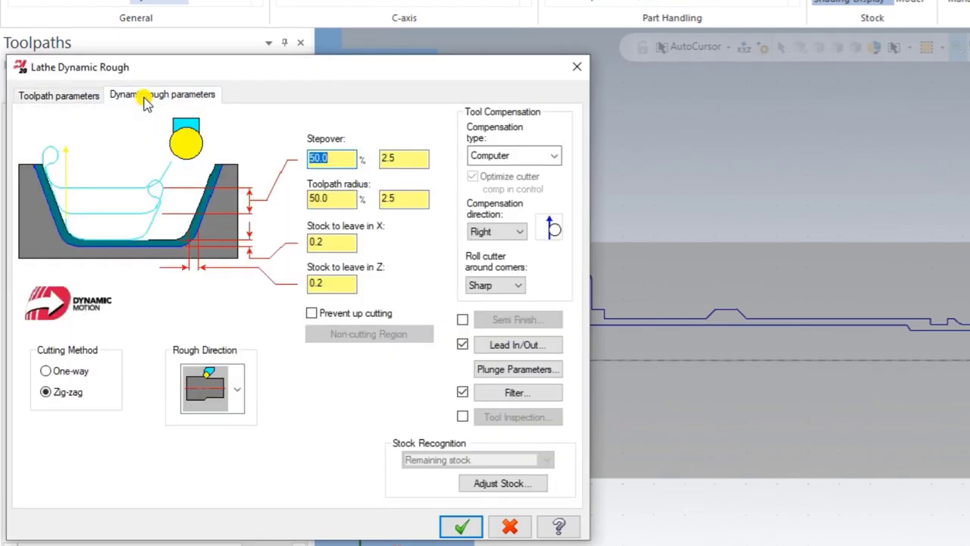
Set the dynamic rough stepover and toolpath radius distances to 0.5.
click(334, 159)
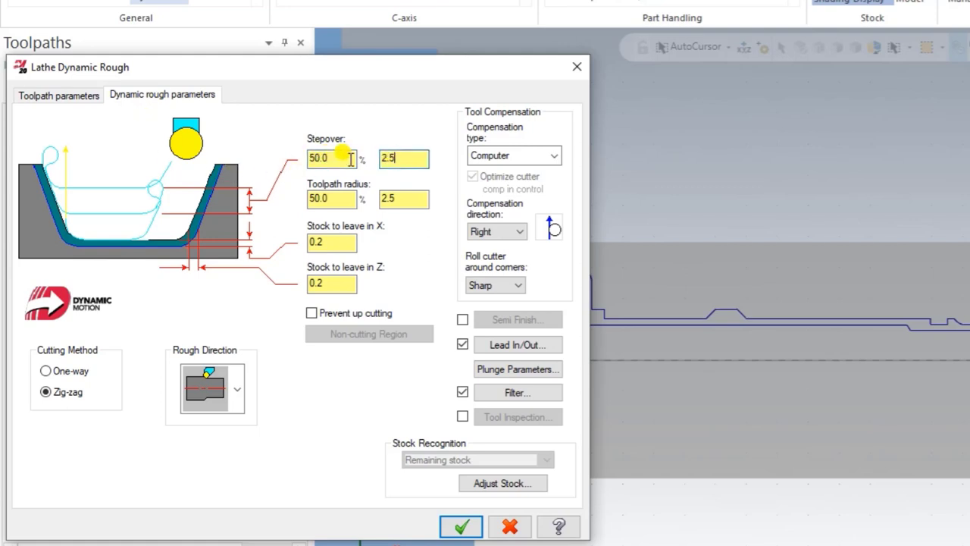
drag(325, 157, 248, 161)
click(396, 158)
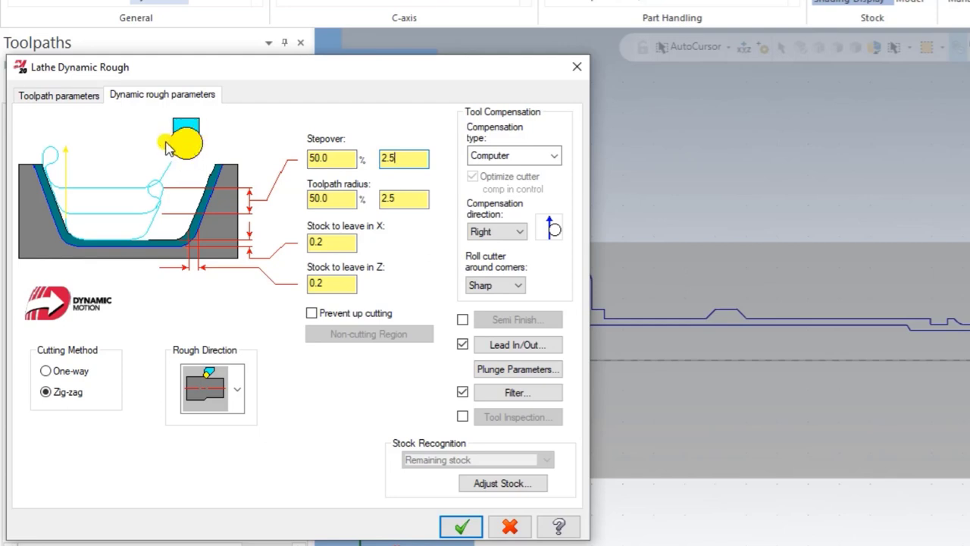
drag(388, 157, 262, 159)
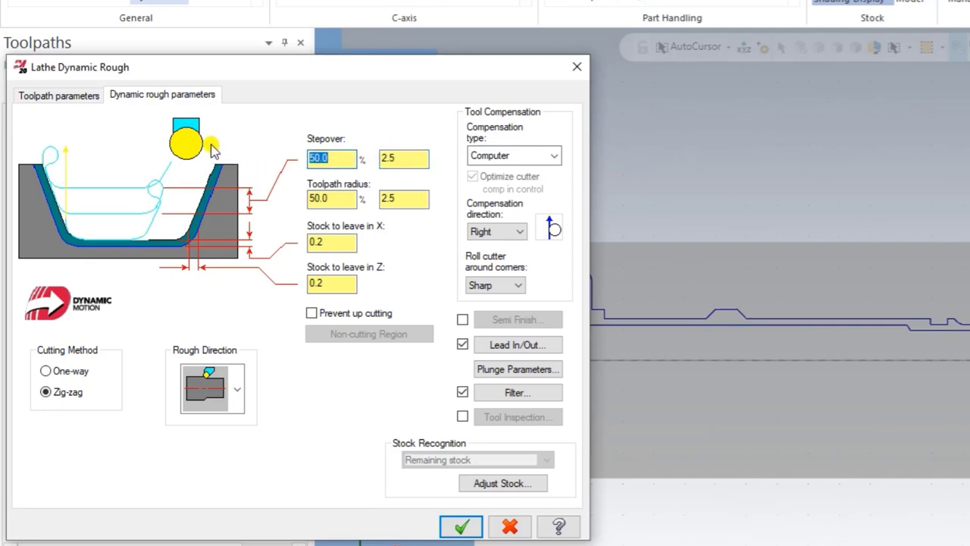
drag(388, 157, 342, 156)
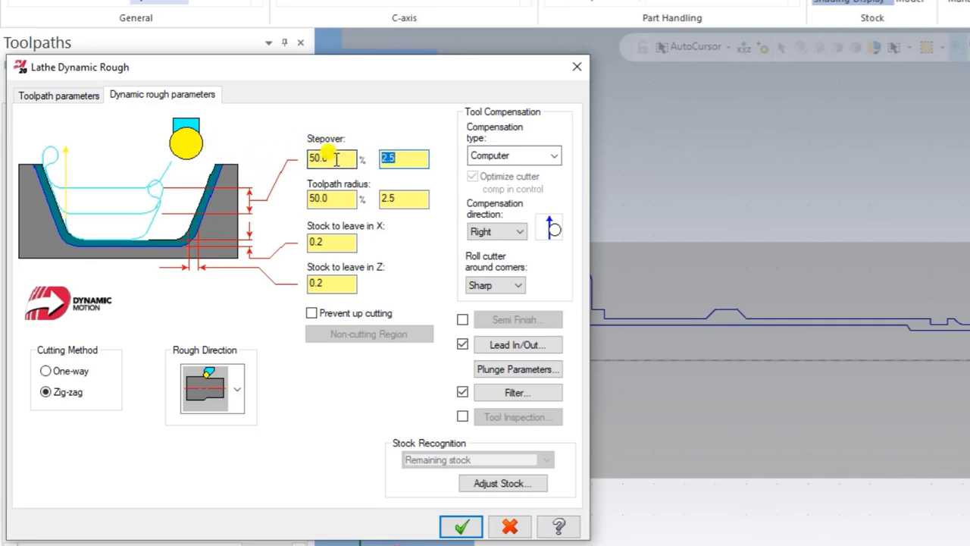
text(0.)
text(5)
double_click(404, 198)
text(0)
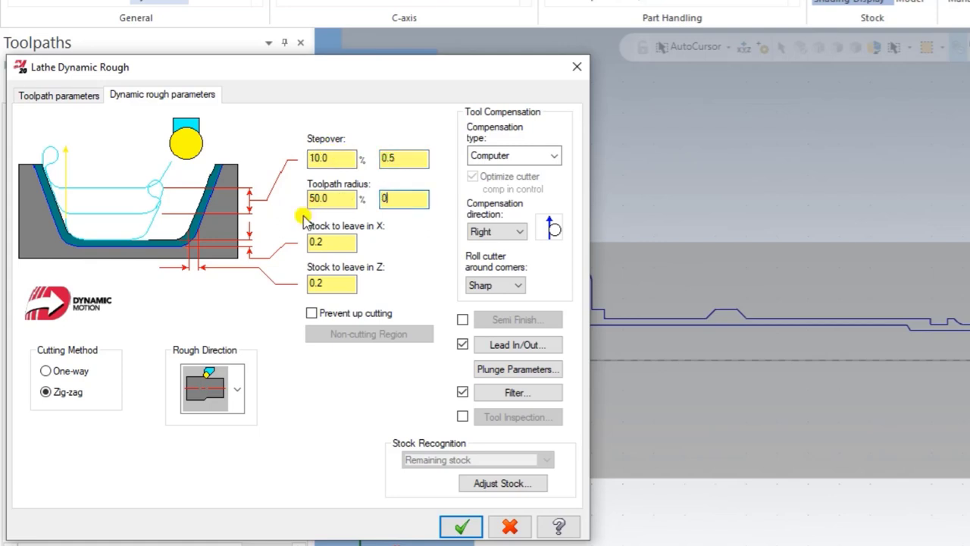
click(330, 198)
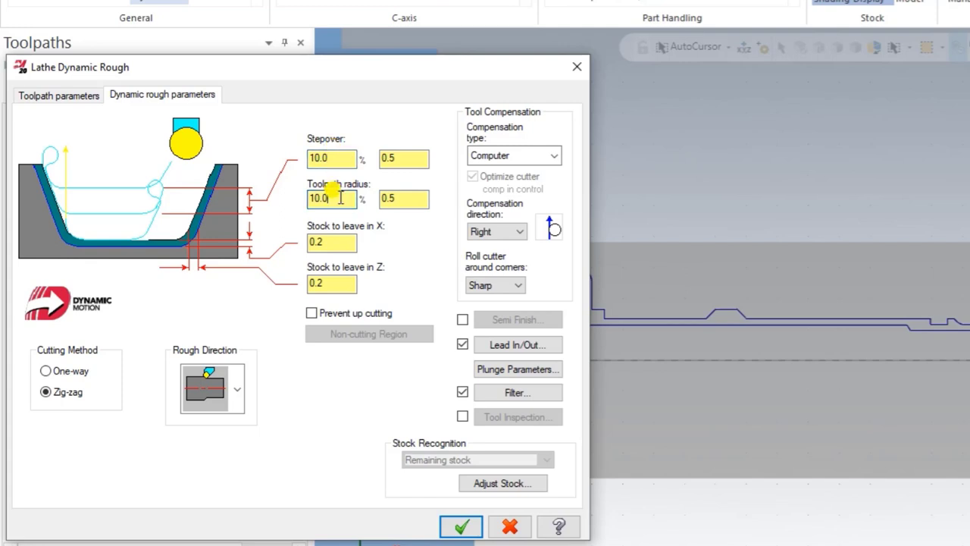
click(415, 197)
Leave 0.5 stock in X and 0.3 in Z, use one-way cutting, and generate the toolpath.
double_click(334, 241)
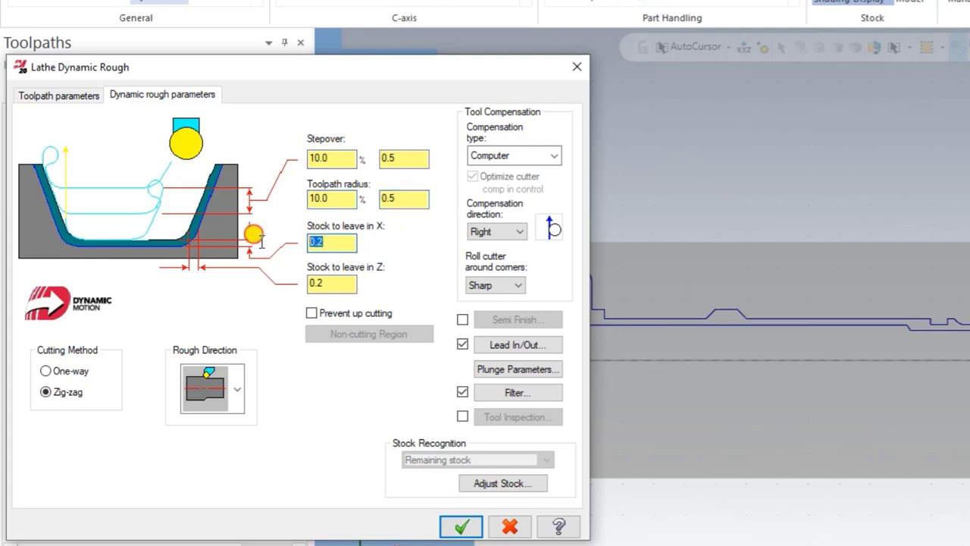
text(0.5)
key(Tab)
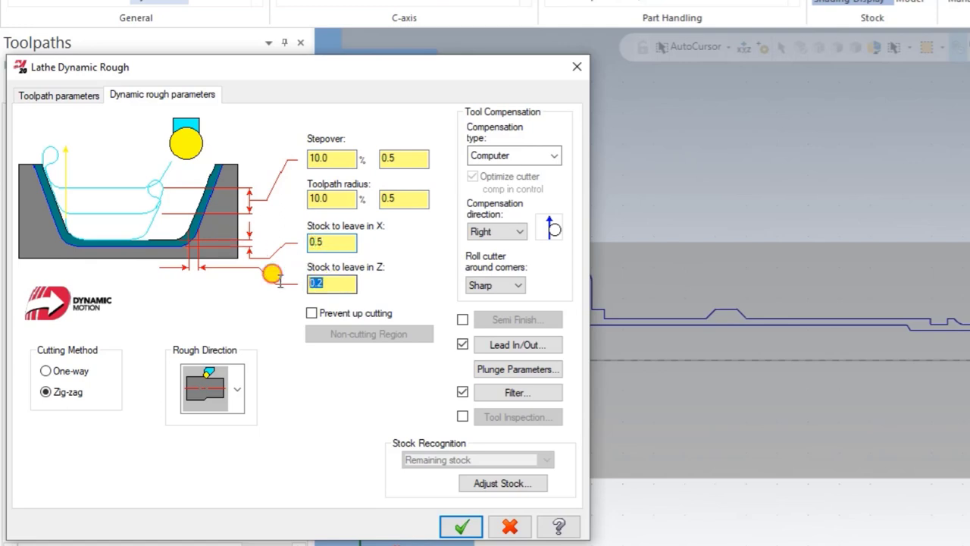
text(0.5)
double_click(326, 241)
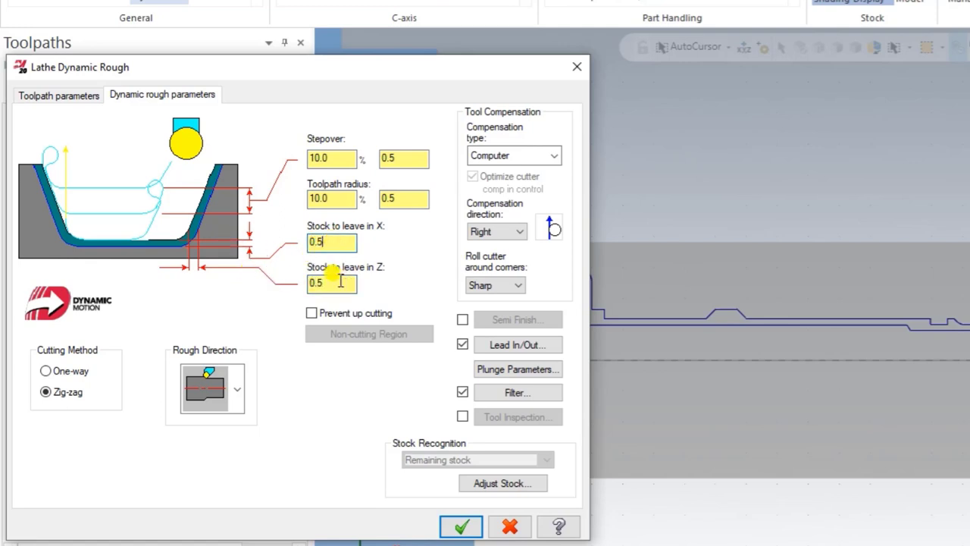
double_click(340, 282)
text(0.3)
double_click(324, 241)
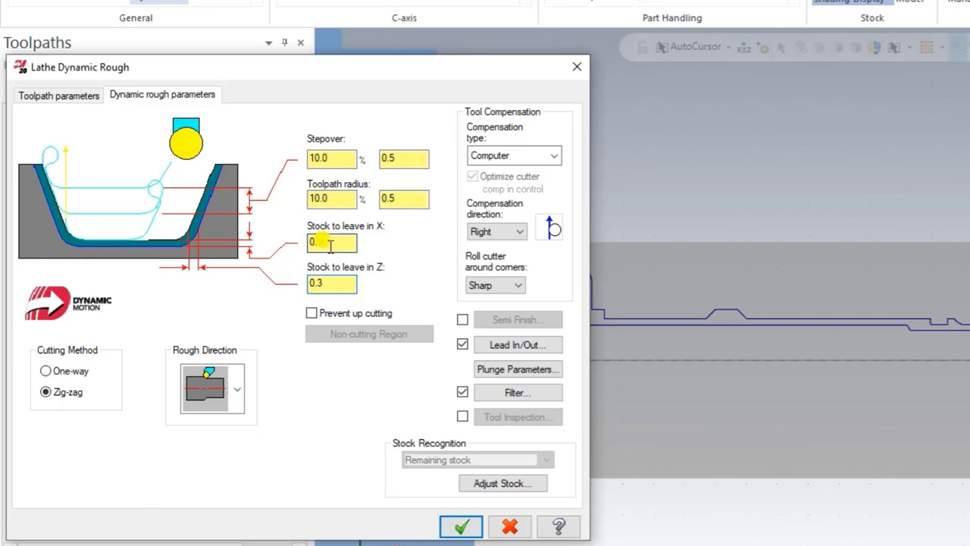
click(327, 280)
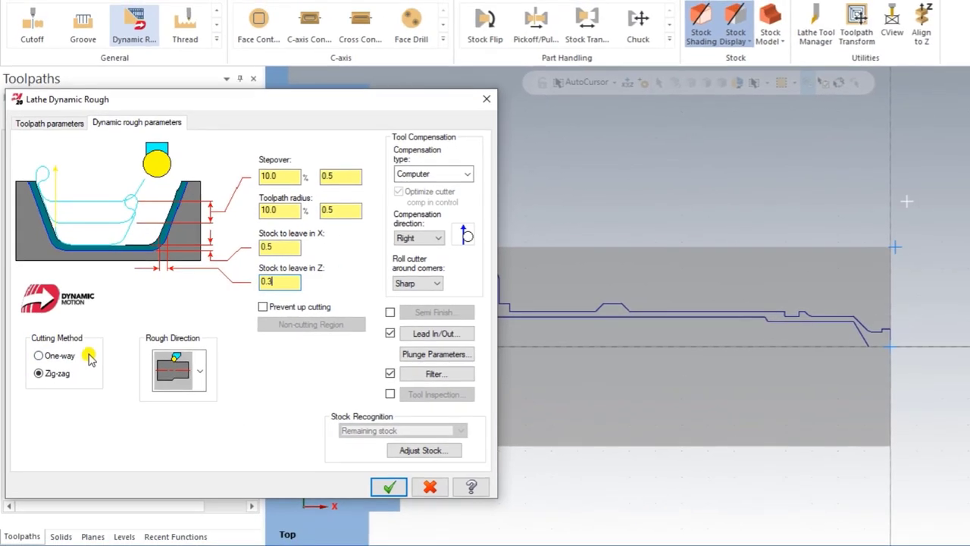
click(799, 255)
click(66, 356)
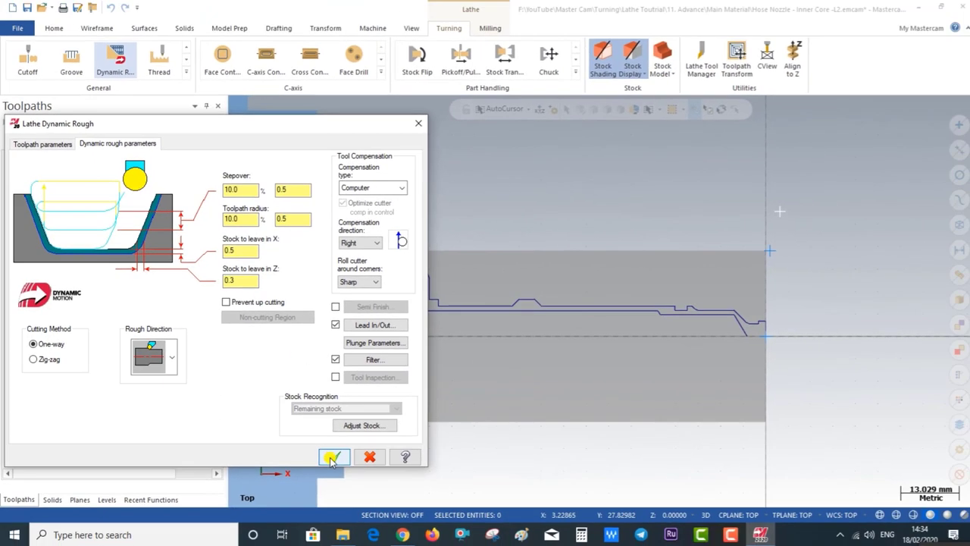
click(388, 486)
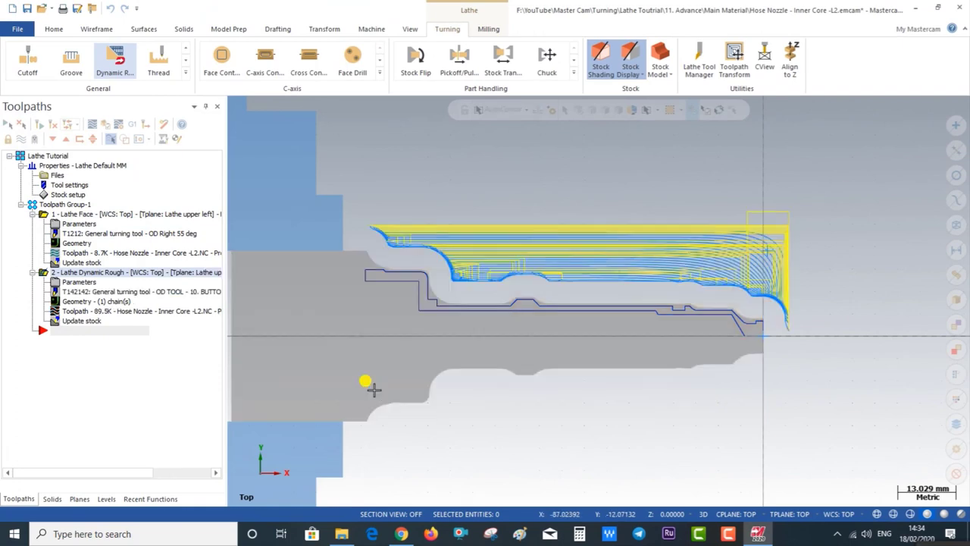
scroll(455, 277, up, 2)
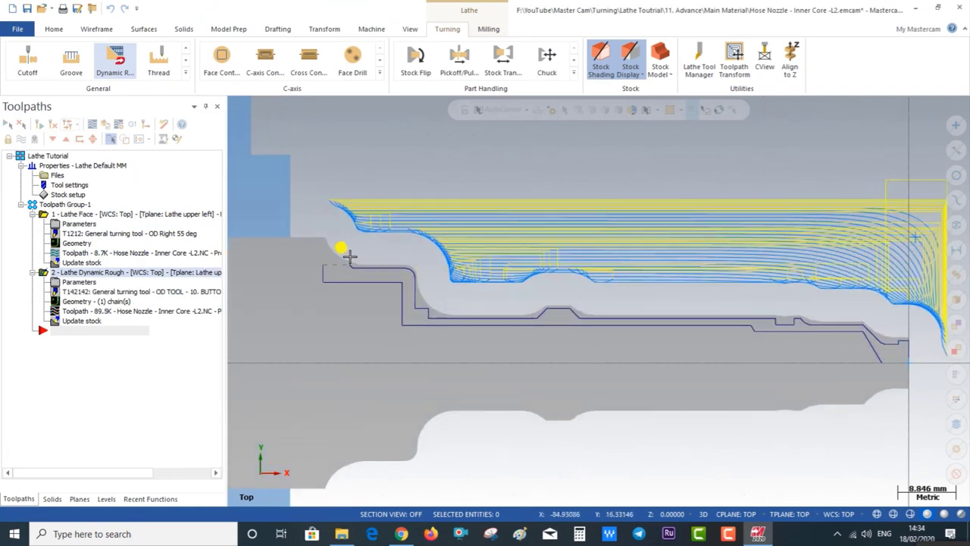
scroll(341, 251, down, 1)
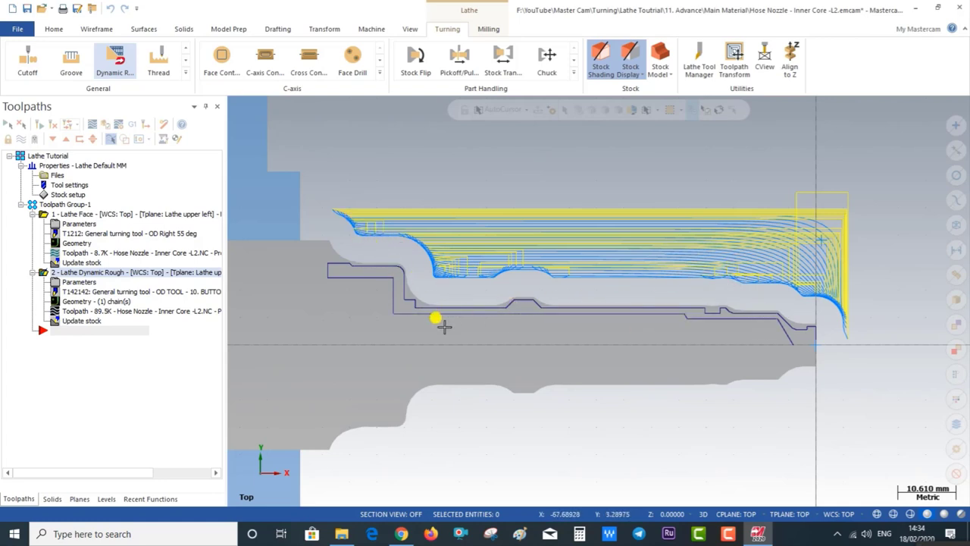
Change the dynamic rough cutting method to zig-zag and regenerate the dirty toolpath.
click(67, 282)
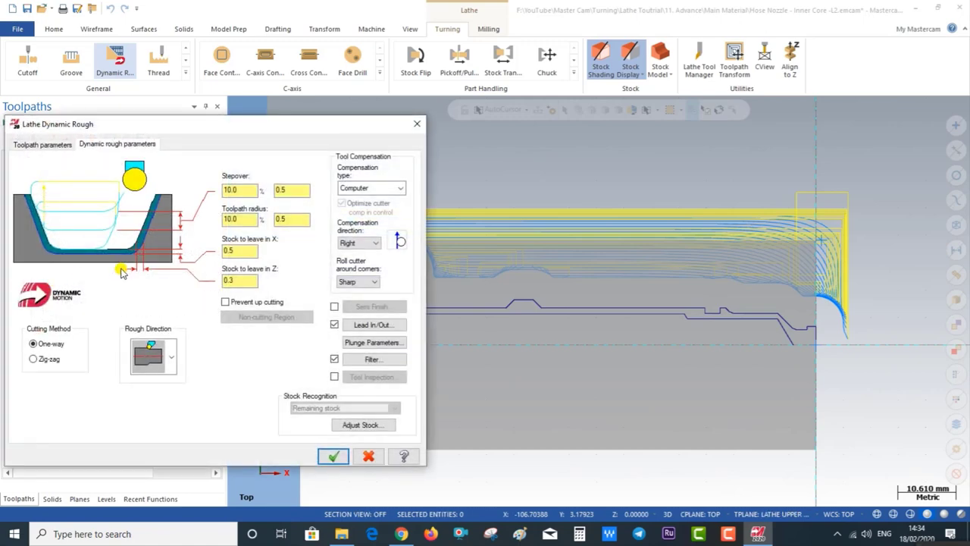
click(55, 362)
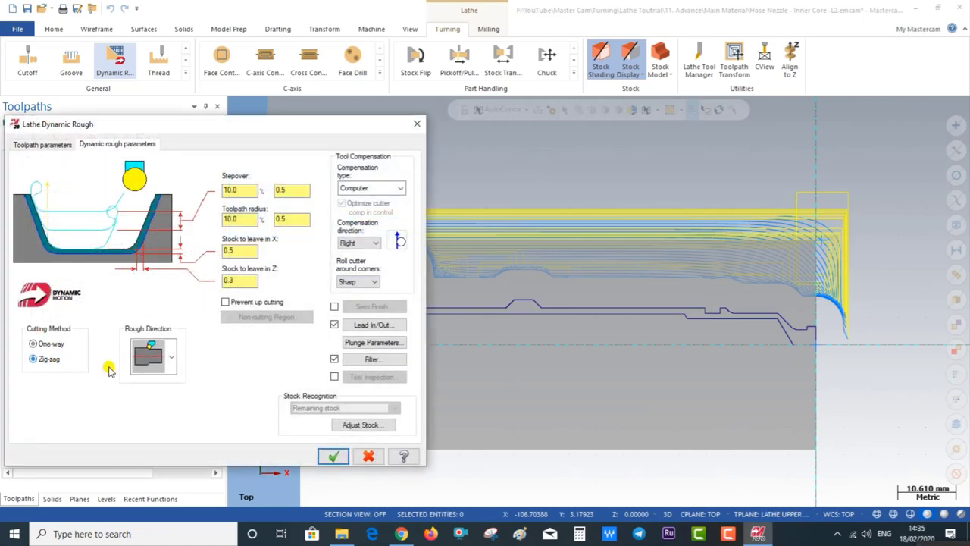
click(333, 454)
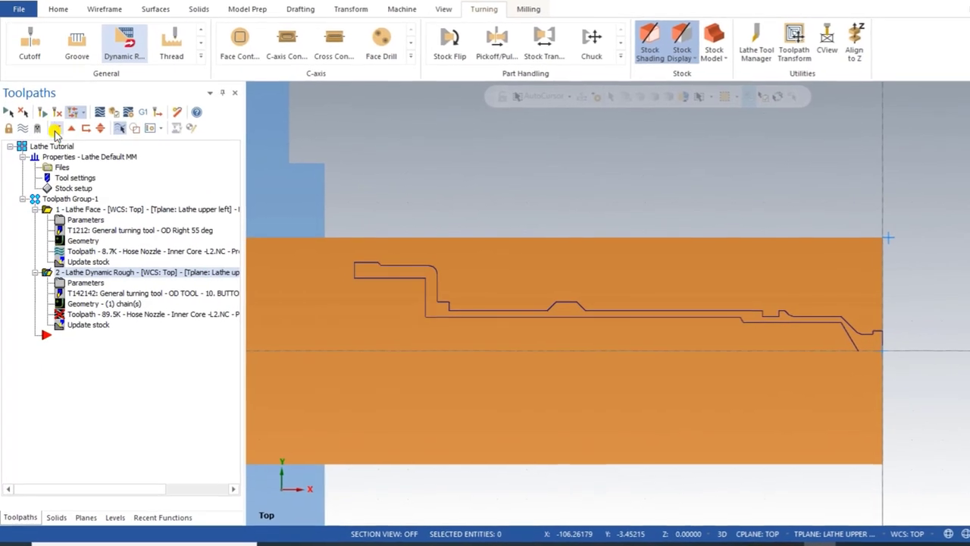
click(43, 112)
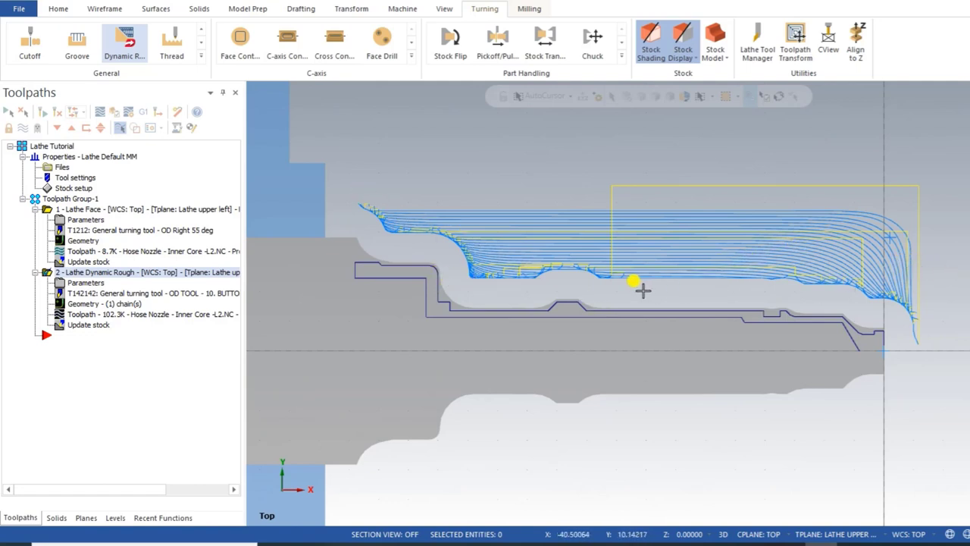
click(201, 55)
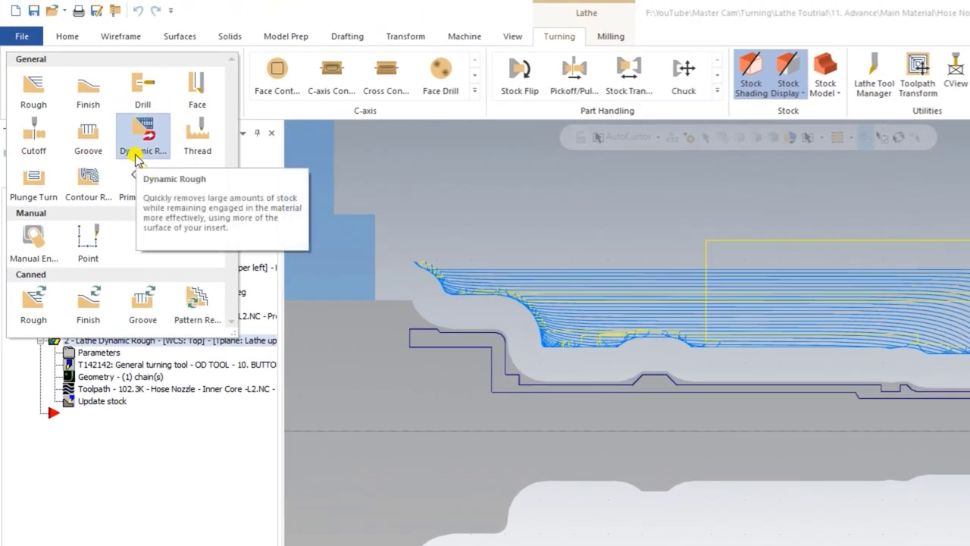
Start a Lathe Finish toolpath and partially chain the part's outer profile as its contour.
click(82, 89)
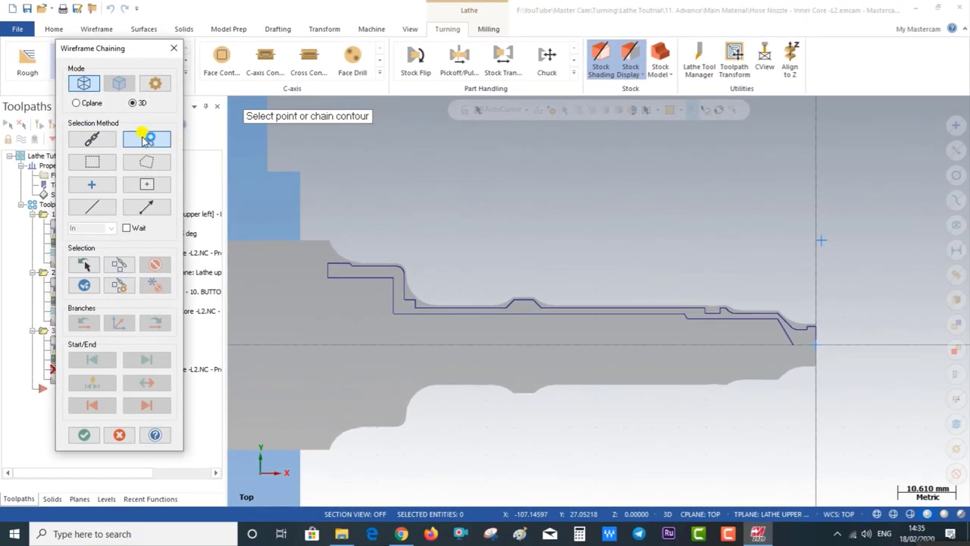
click(147, 140)
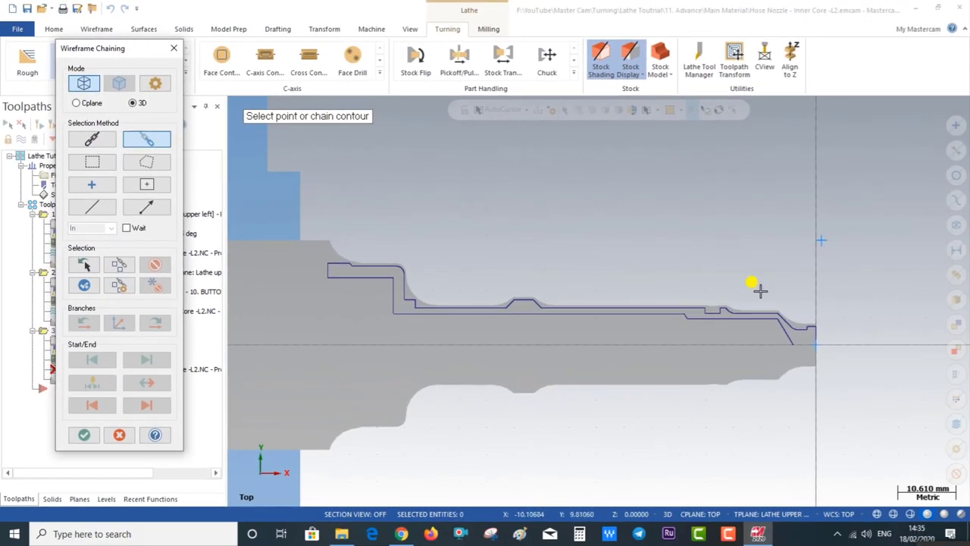
click(821, 313)
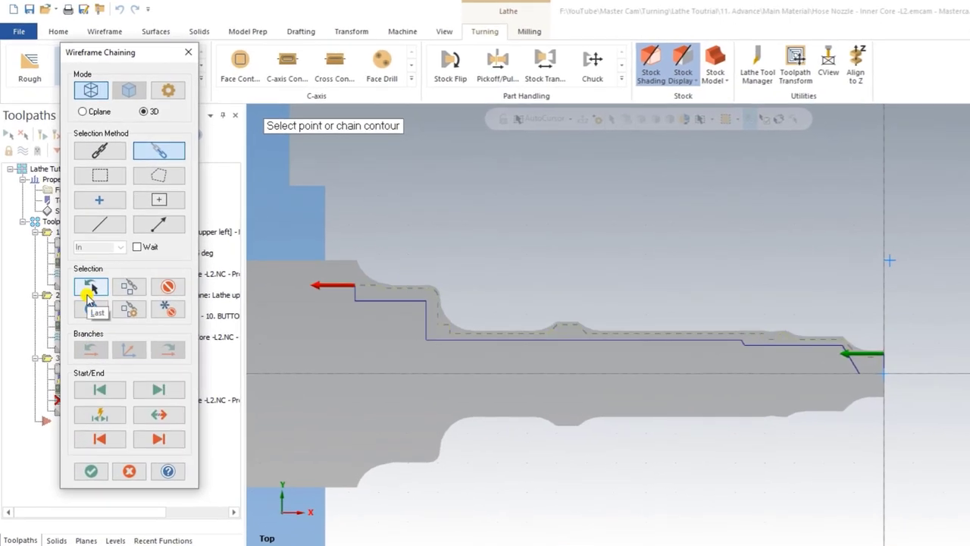
click(90, 473)
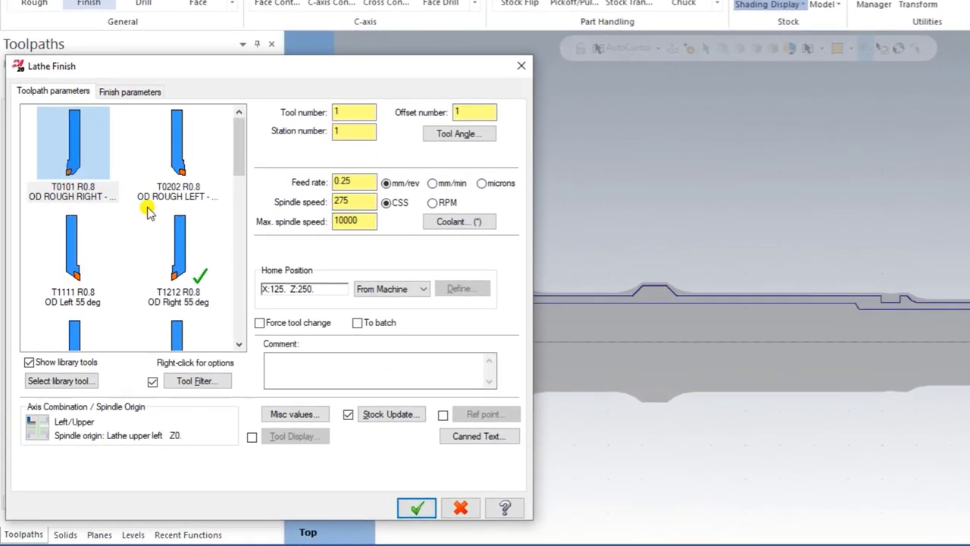
Select the T2121 OD finishing tool and edit its insert to a 0.4 corner radius.
scroll(90, 167, down, 2)
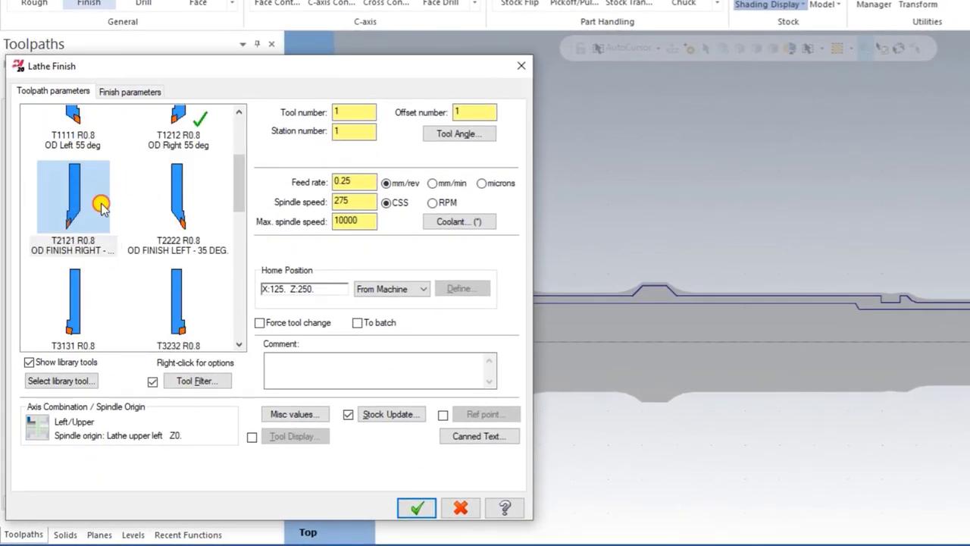
click(102, 204)
right_click(66, 201)
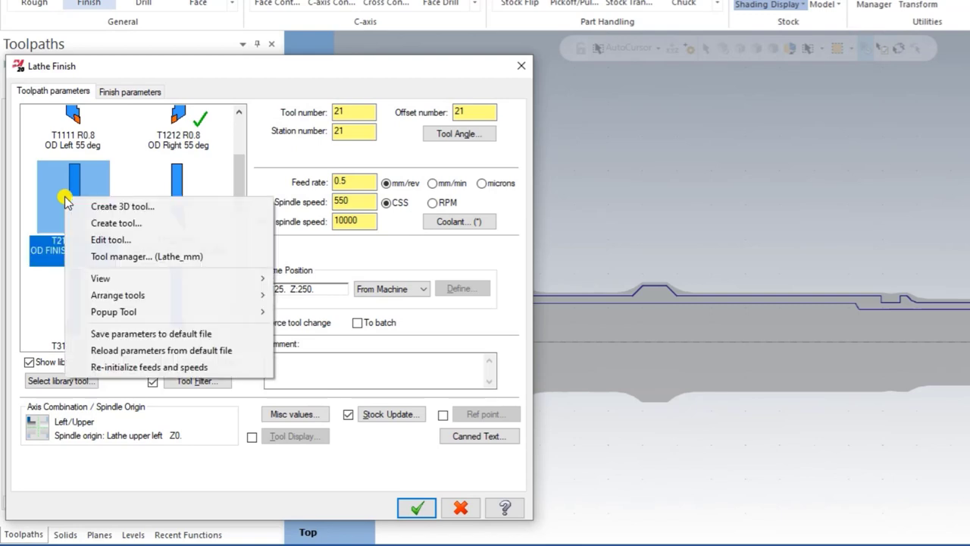
click(99, 241)
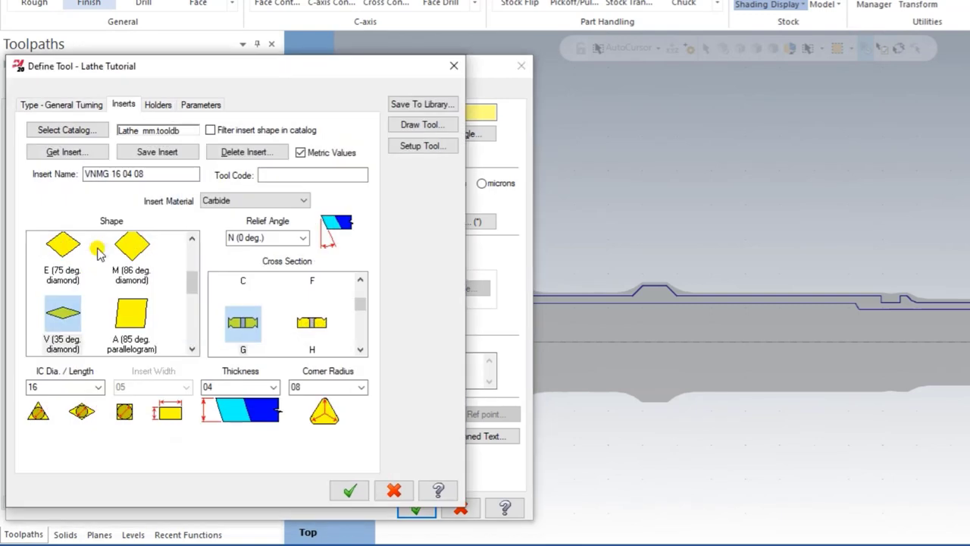
click(361, 387)
click(338, 410)
click(350, 490)
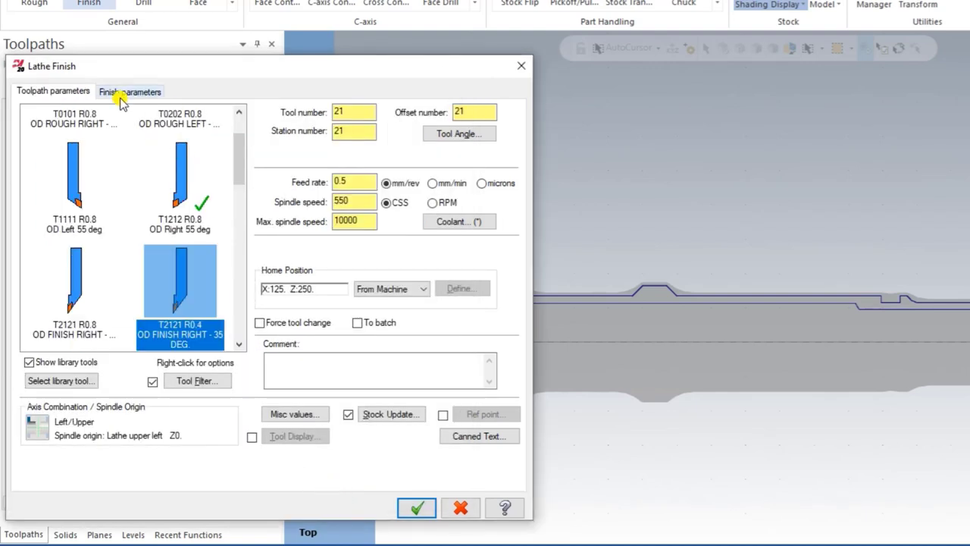
Set feed 0.15 mm/rev, spindle speed 250, maximum spindle 1500, and comment 'Finish'.
double_click(341, 182)
text(0.2)
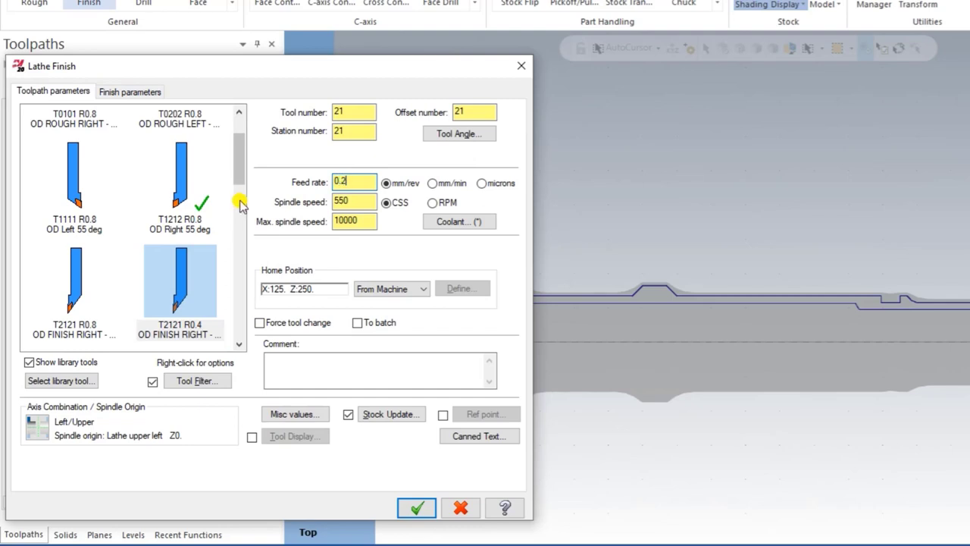
key(BackSpace)
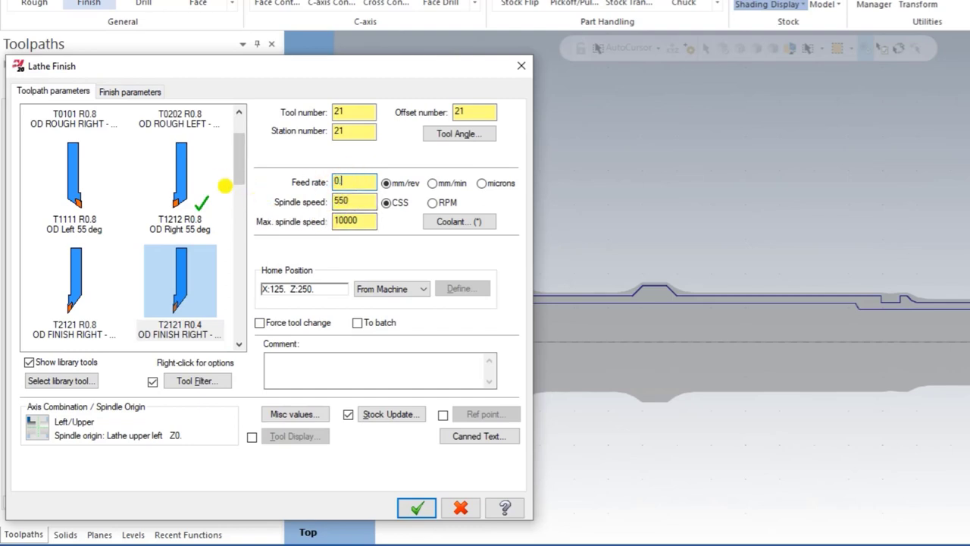
key(BackSpace)
key(BackSpace)
text(15)
double_click(346, 202)
text(250)
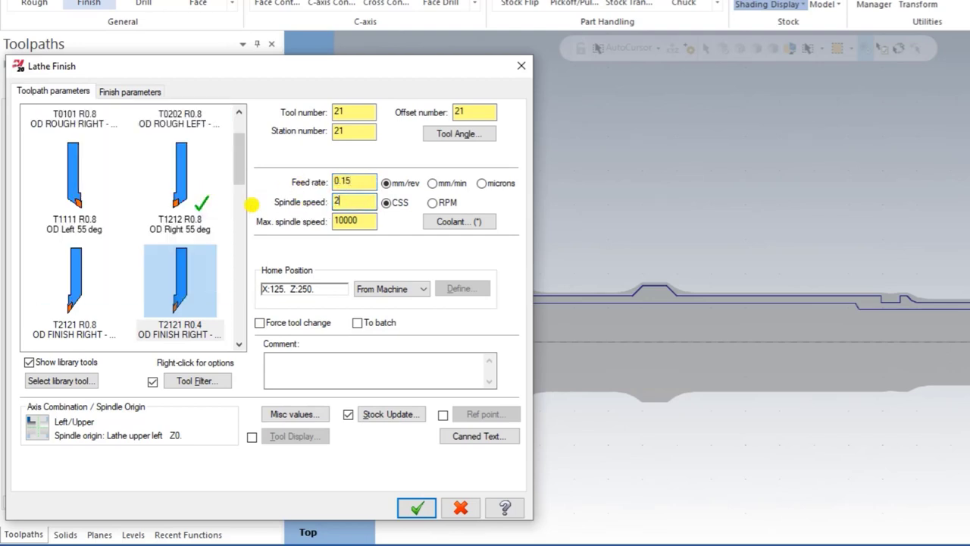
key(Tab)
text(00)
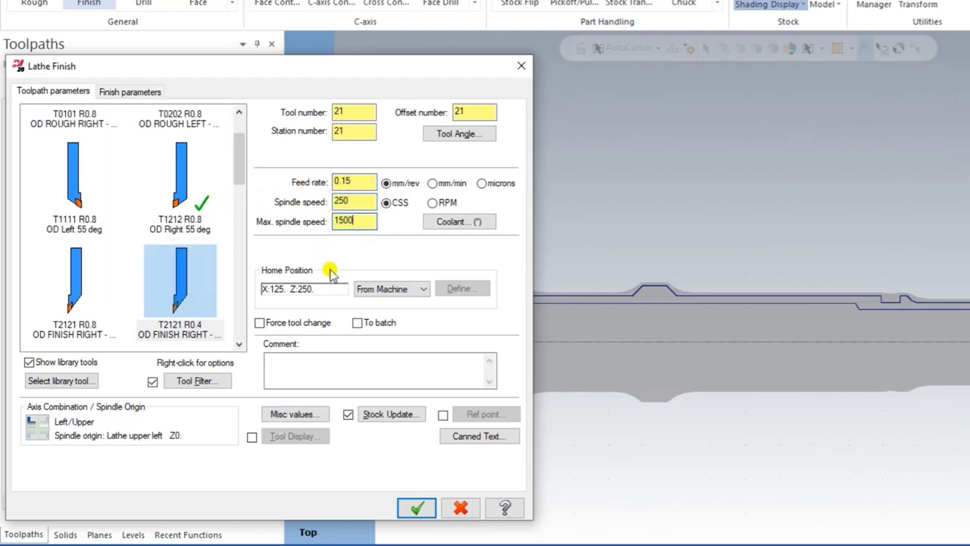
click(319, 356)
text(Finish)
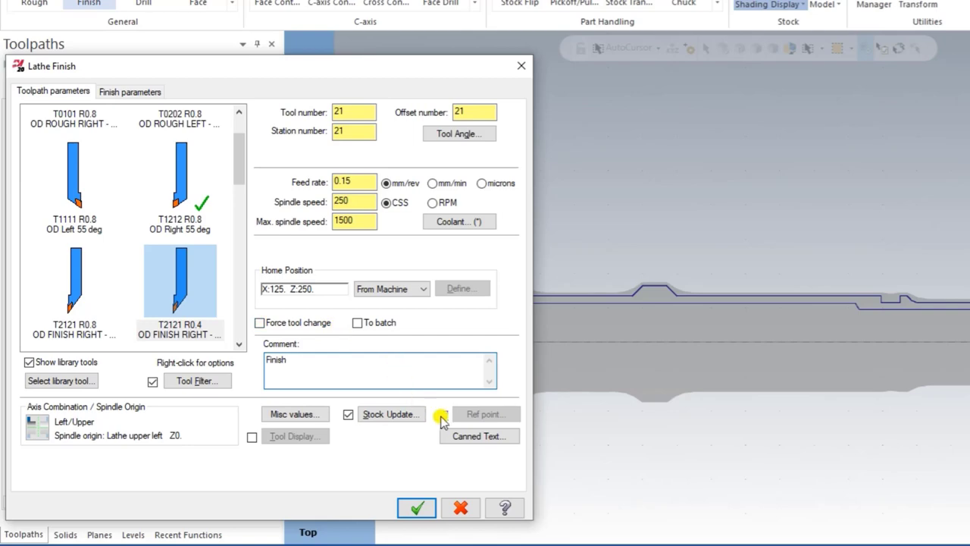
Enable reference points, picking the approach point on the part and copying it to retract.
click(442, 414)
click(483, 414)
click(58, 211)
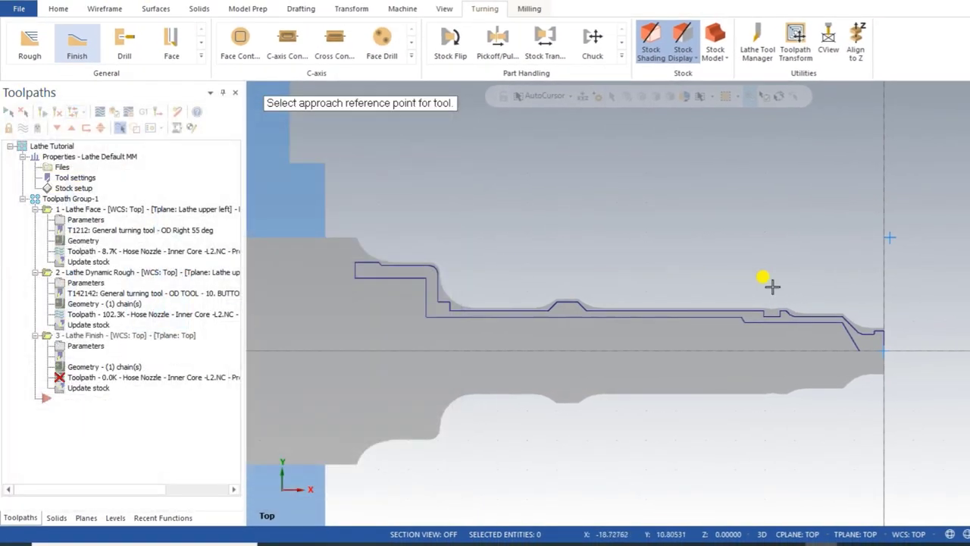
click(921, 270)
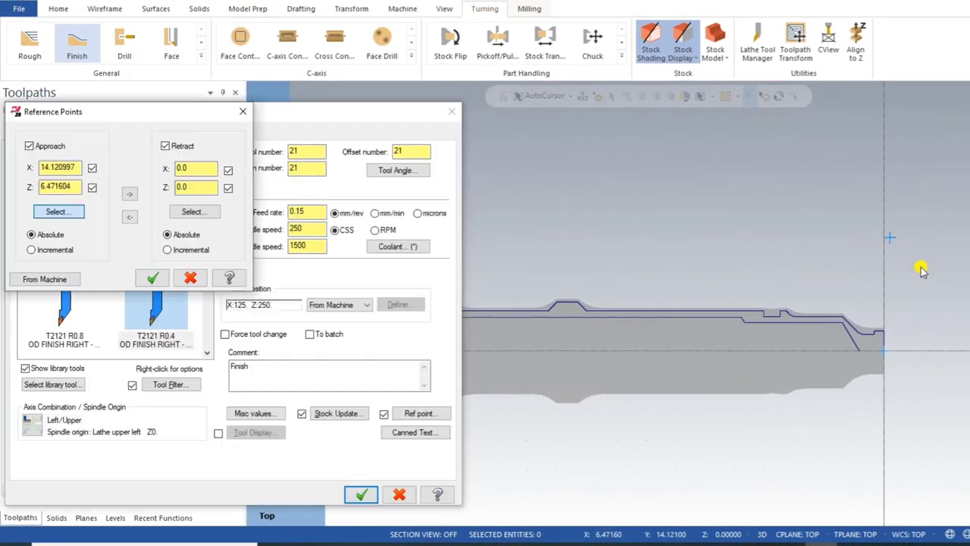
click(130, 196)
click(152, 277)
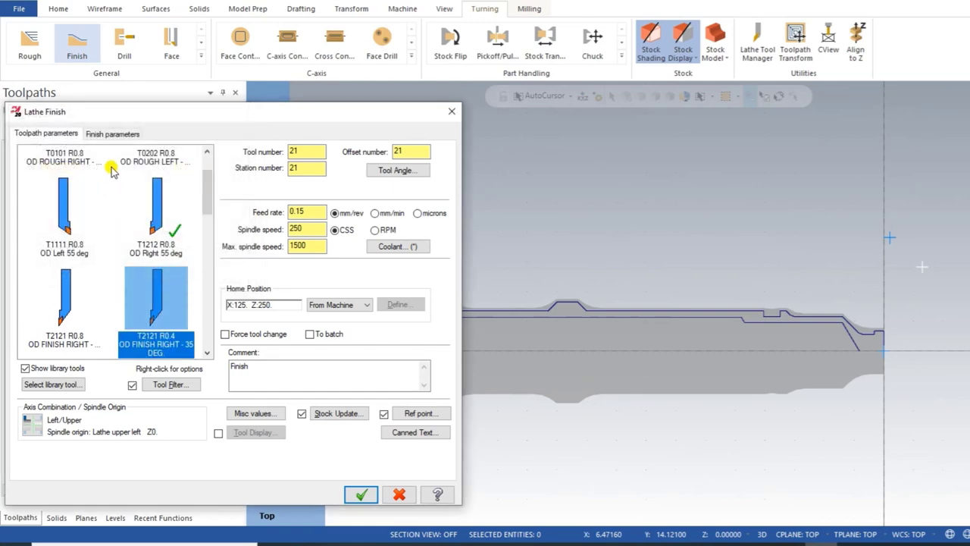
On the Finish parameters tab, set finish stepover 0.3 with 2 finish passes.
click(110, 135)
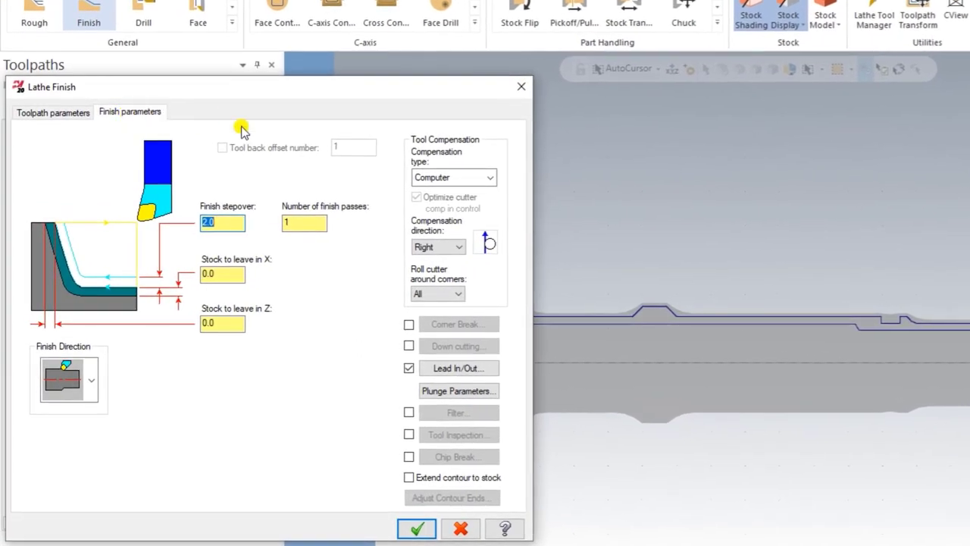
drag(232, 221, 177, 230)
text(0.3)
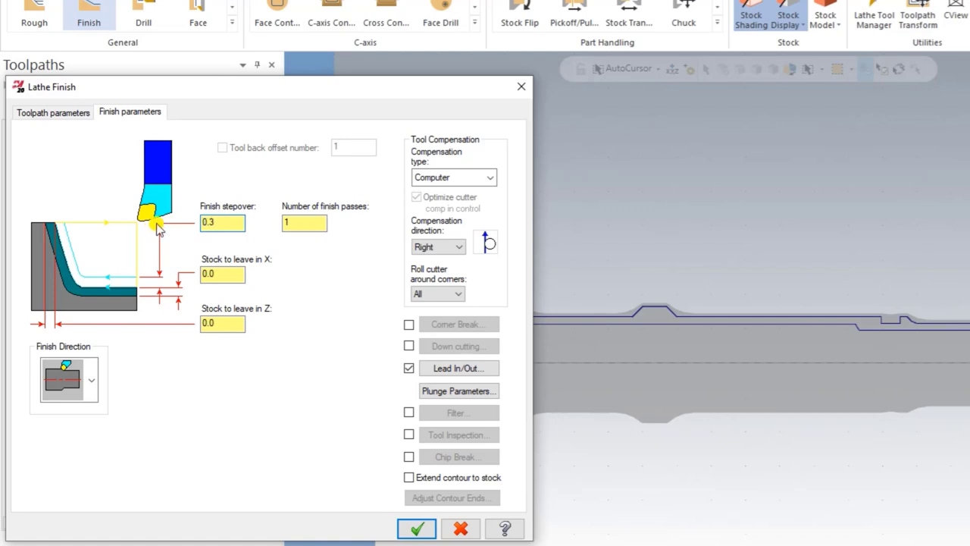
click(300, 220)
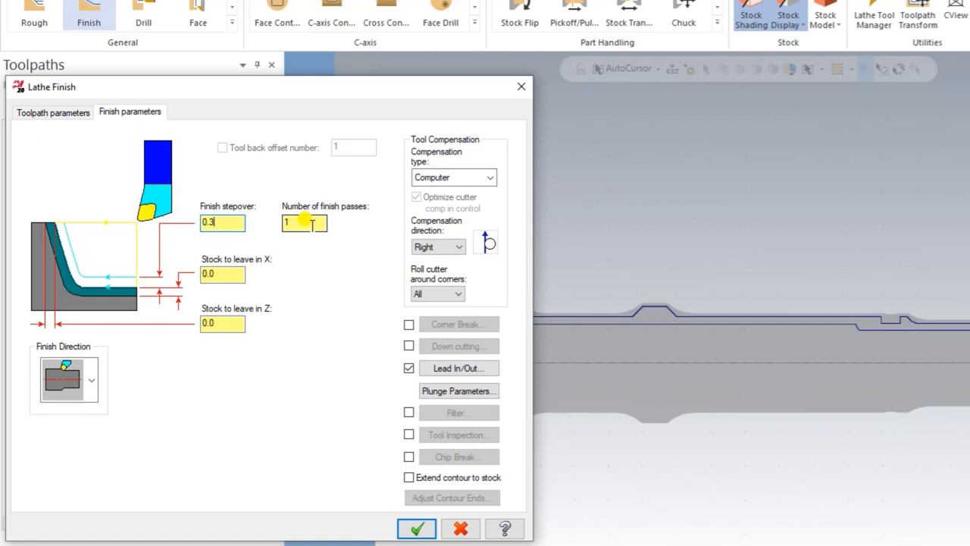
click(311, 222)
text(2)
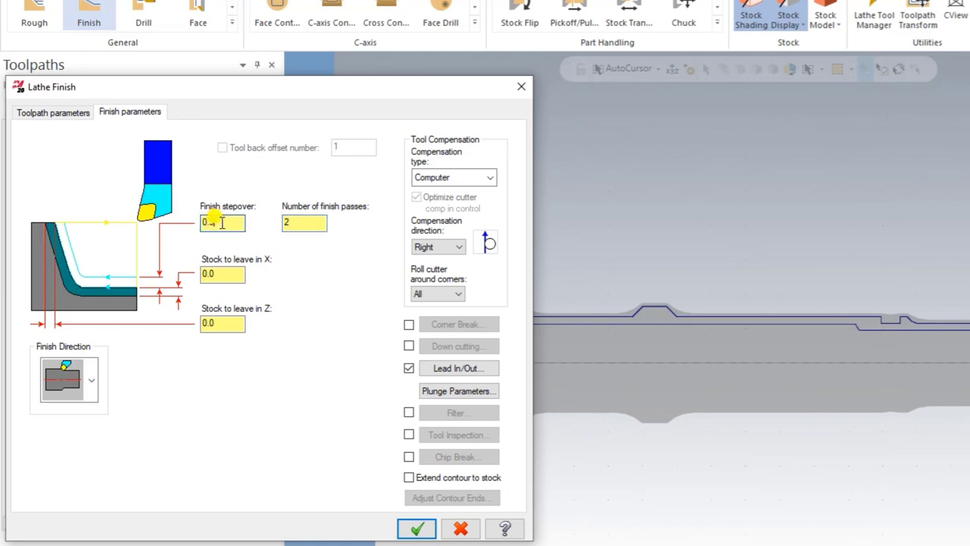
click(213, 219)
double_click(218, 220)
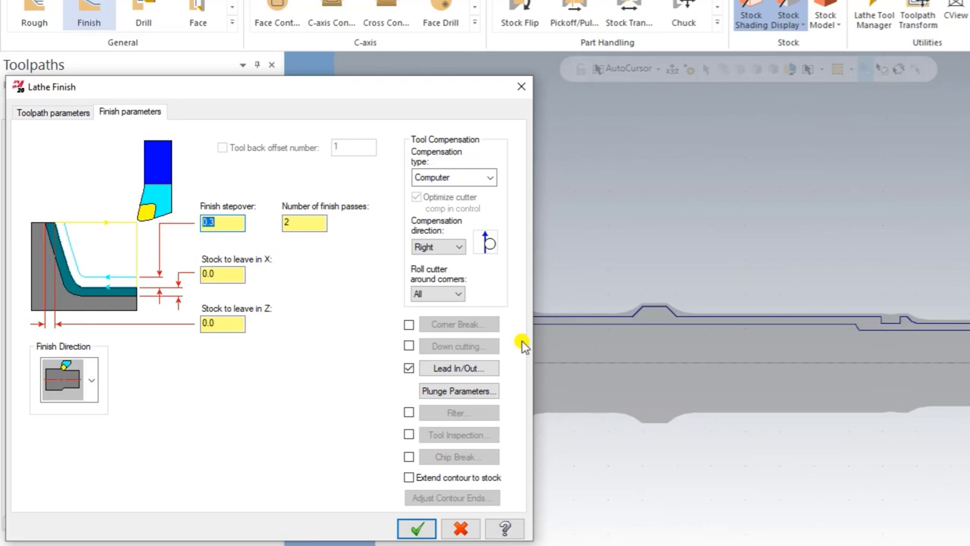
click(302, 221)
click(202, 225)
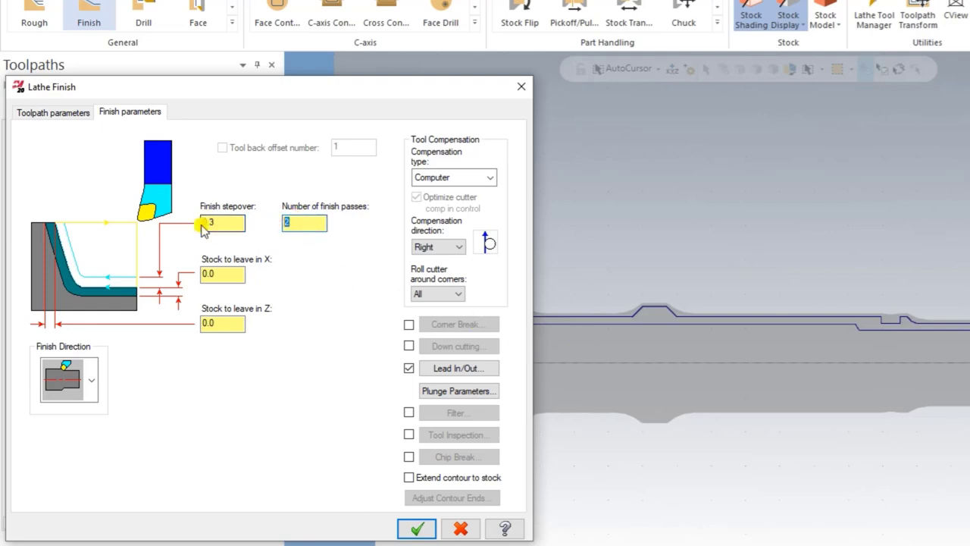
Keep X and Z stock to leave at 0 and generate the finish toolpath.
click(227, 277)
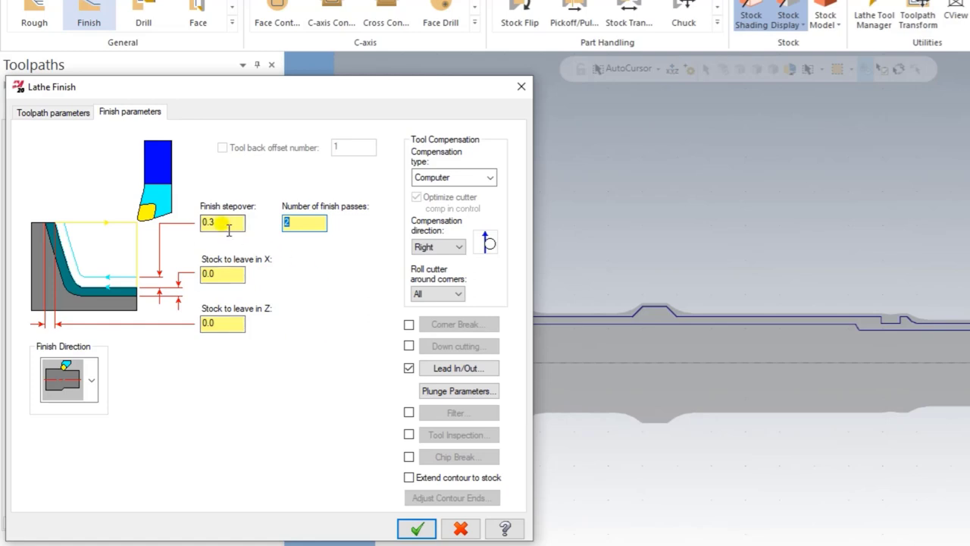
click(220, 273)
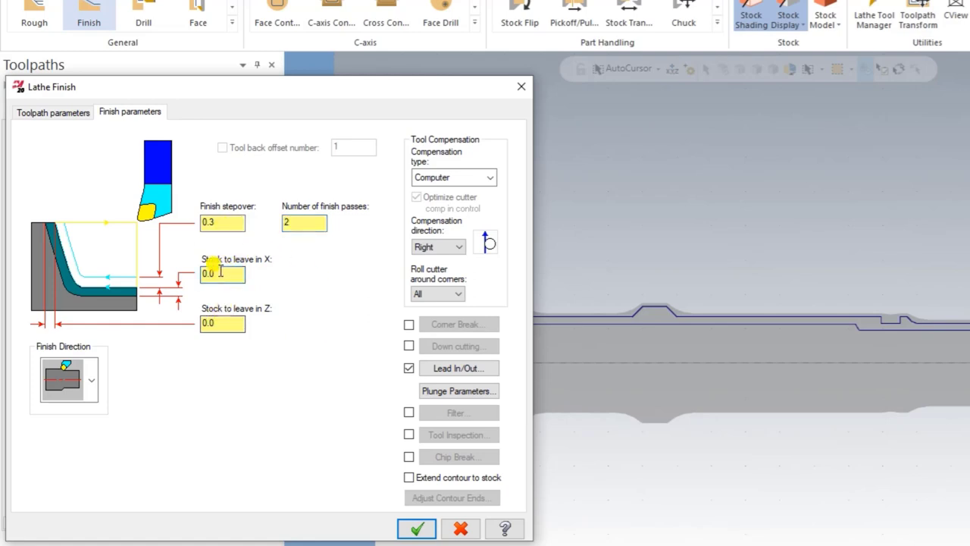
click(227, 328)
click(417, 528)
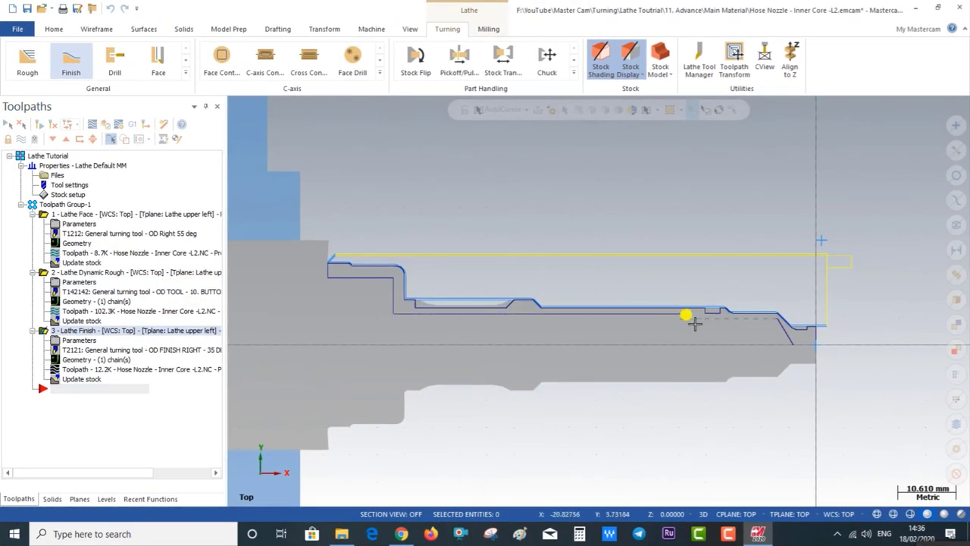
middle_drag(687, 316, 719, 419)
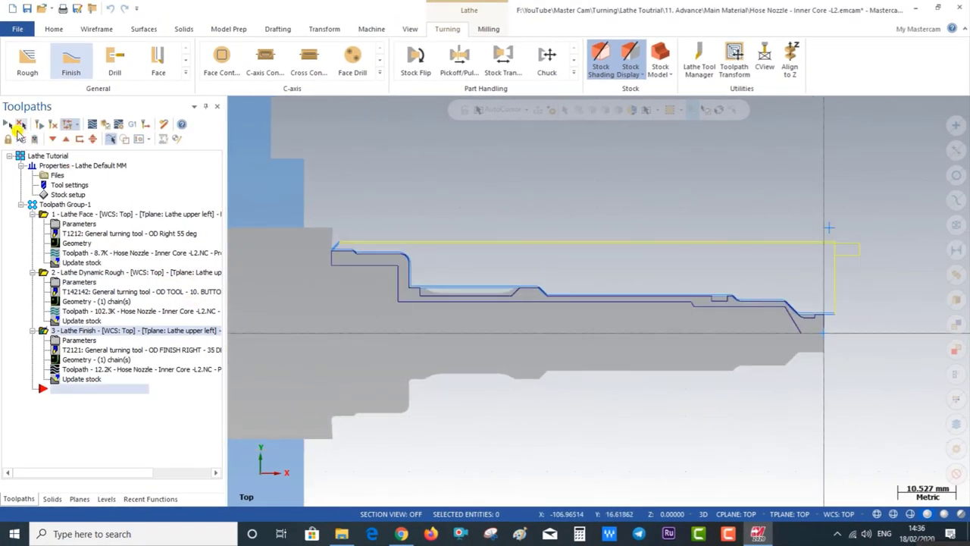
click(17, 126)
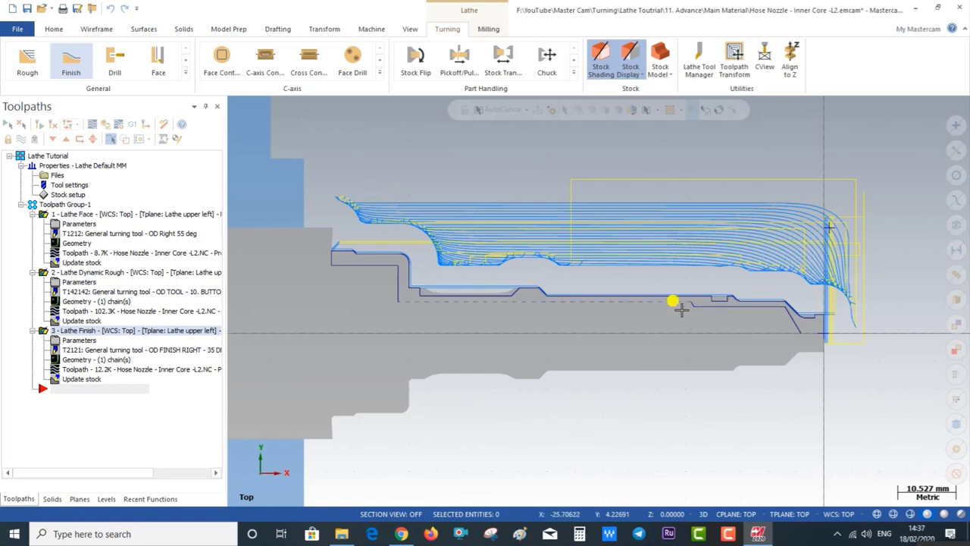
click(44, 275)
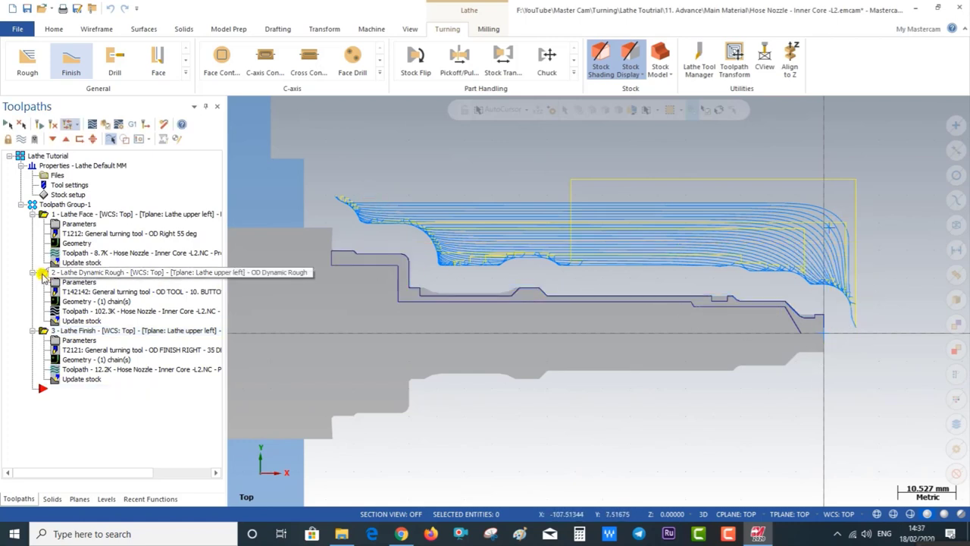
click(46, 331)
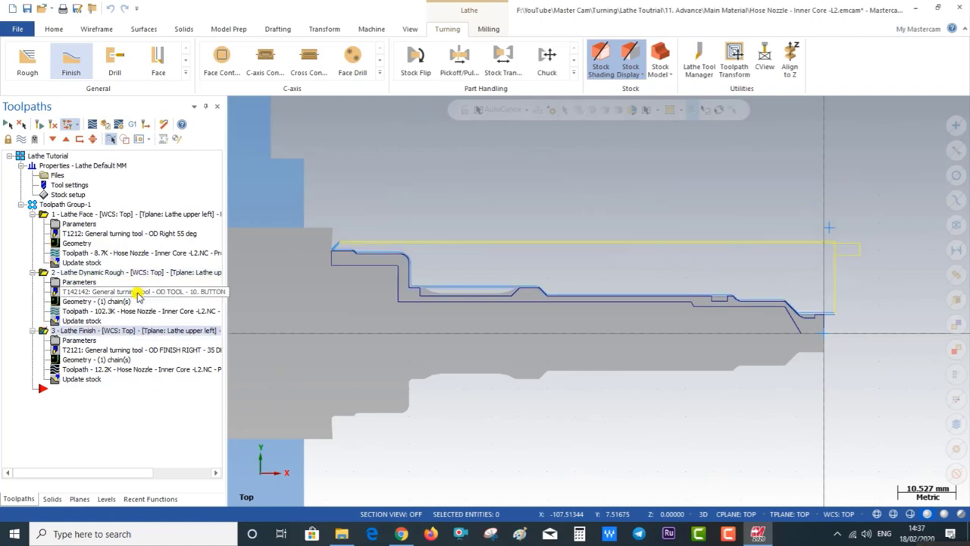